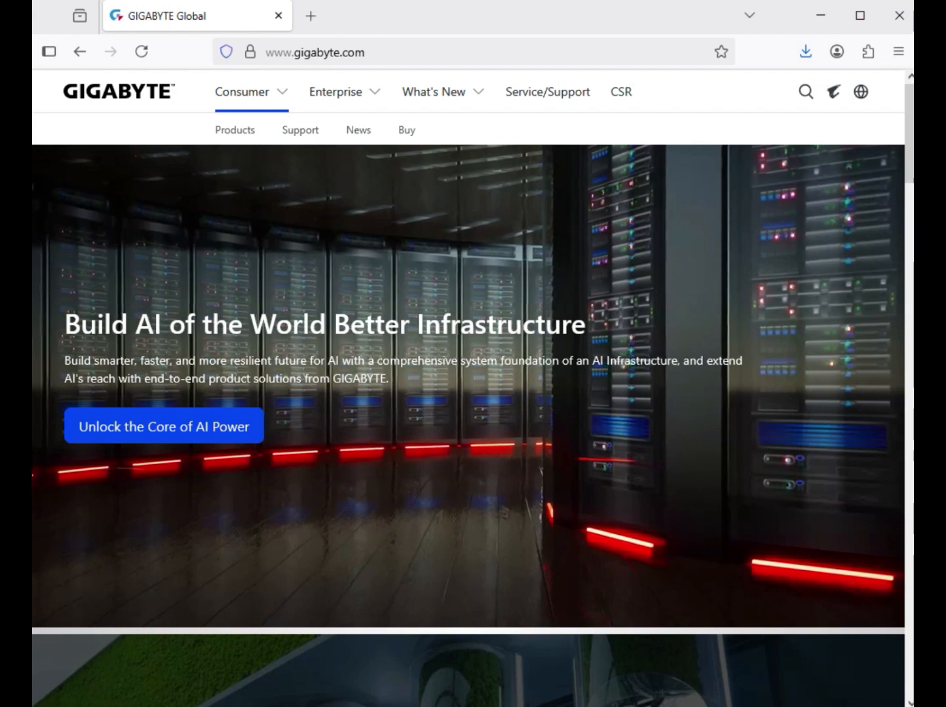
Search the GIGABYTE site for "B760M GAMING WIFI6E GEN5", limit the results to products, and open the motherboard's page.
{"action": "left_click", "coordinate": [805, 92]}
{"action": "type", "text": "B760M GAMING WIFI6E GEN5"}
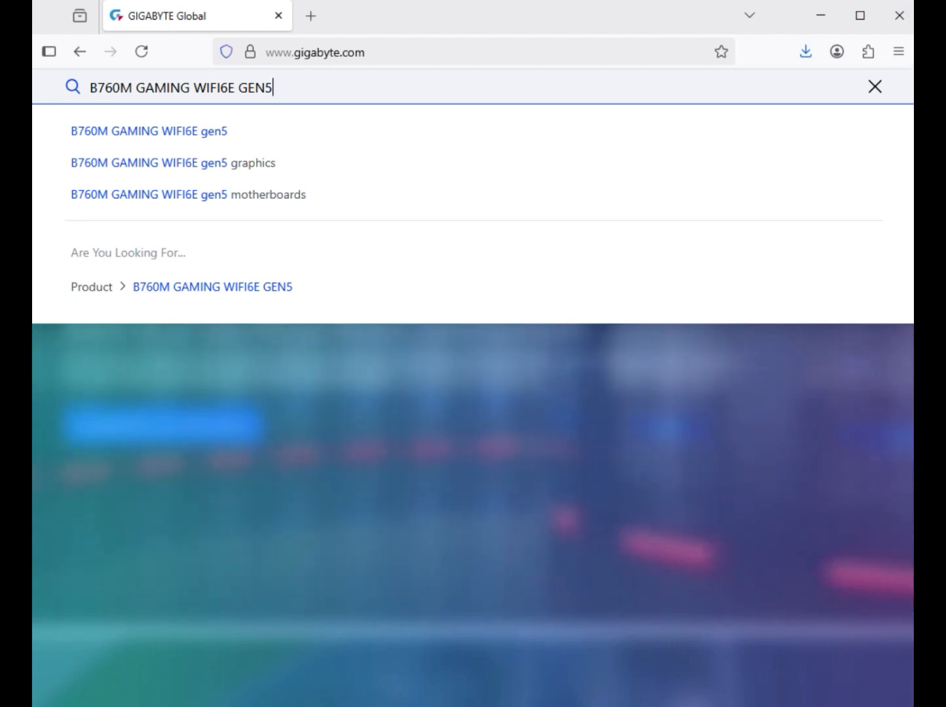
{"action": "key", "text": "Return"}
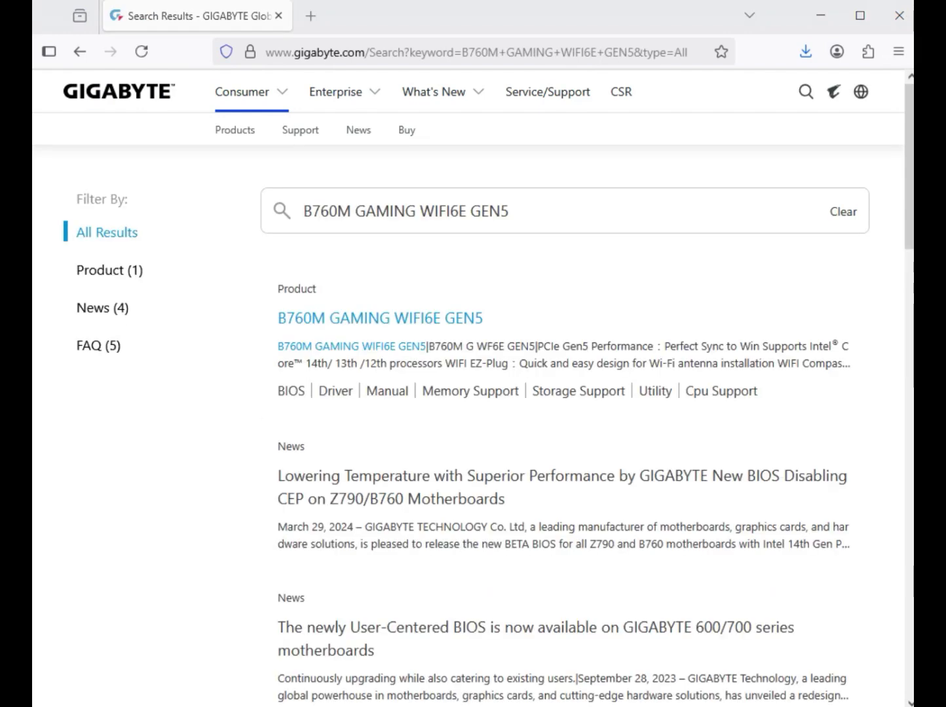
{"action": "left_click", "coordinate": [110, 272]}
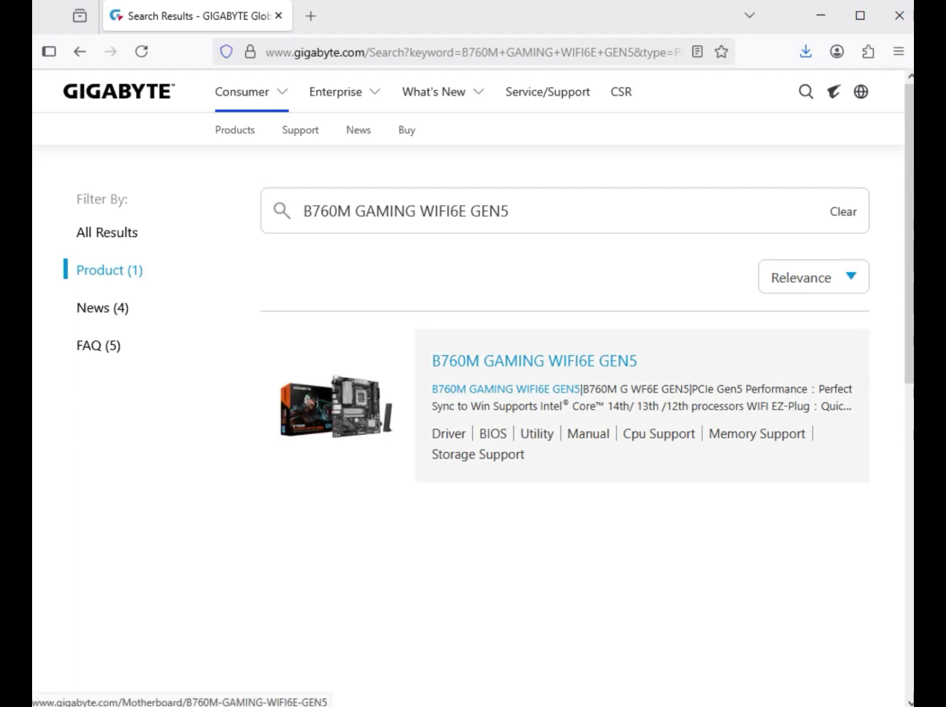
{"action": "left_click", "coordinate": [534, 361]}
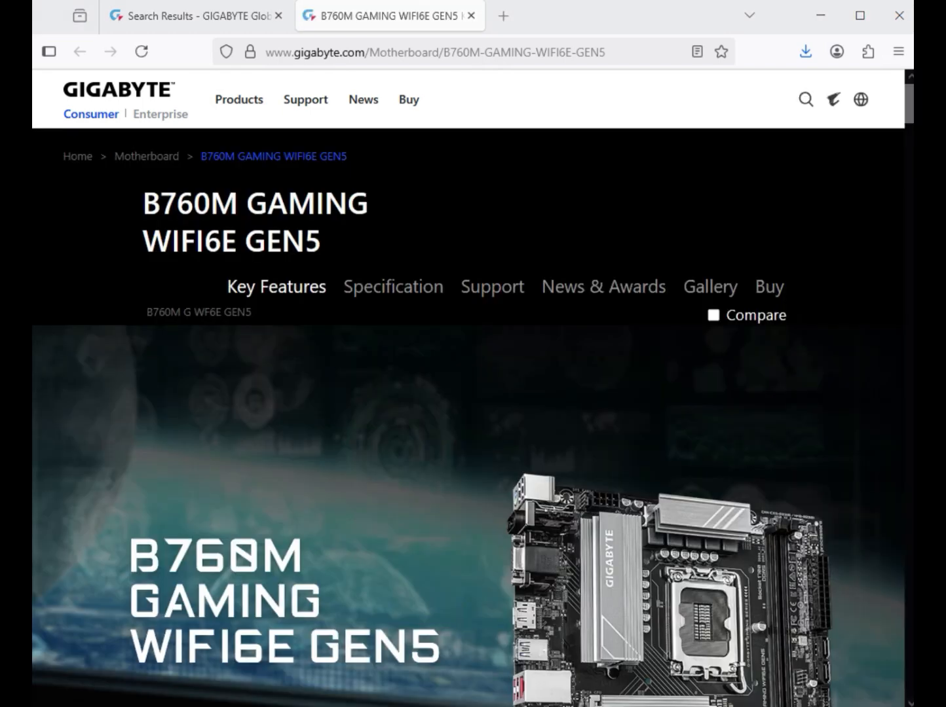
Open the motherboard's support downloads and set the driver operating system to Windows 11 64bit.
{"action": "left_click", "coordinate": [493, 287]}
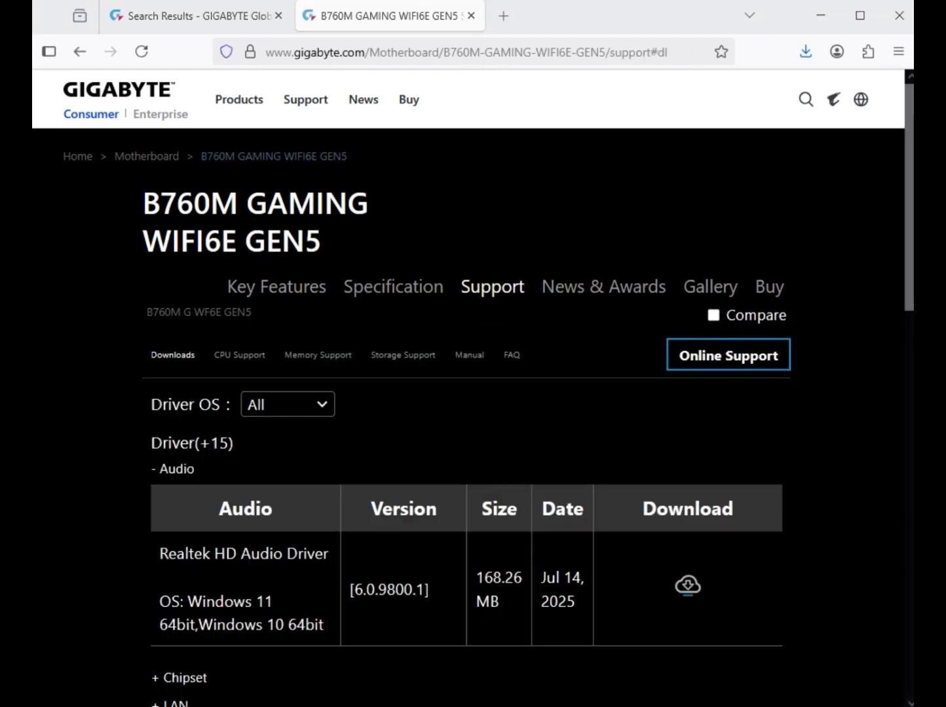
{"action": "left_click", "coordinate": [289, 404]}
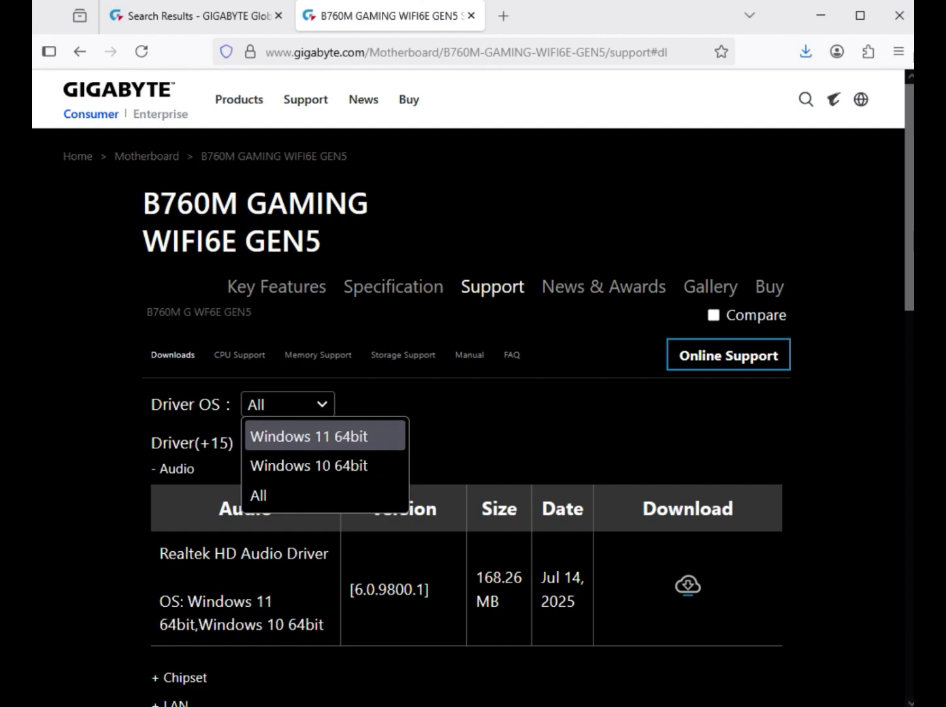
{"action": "left_click", "coordinate": [309, 437]}
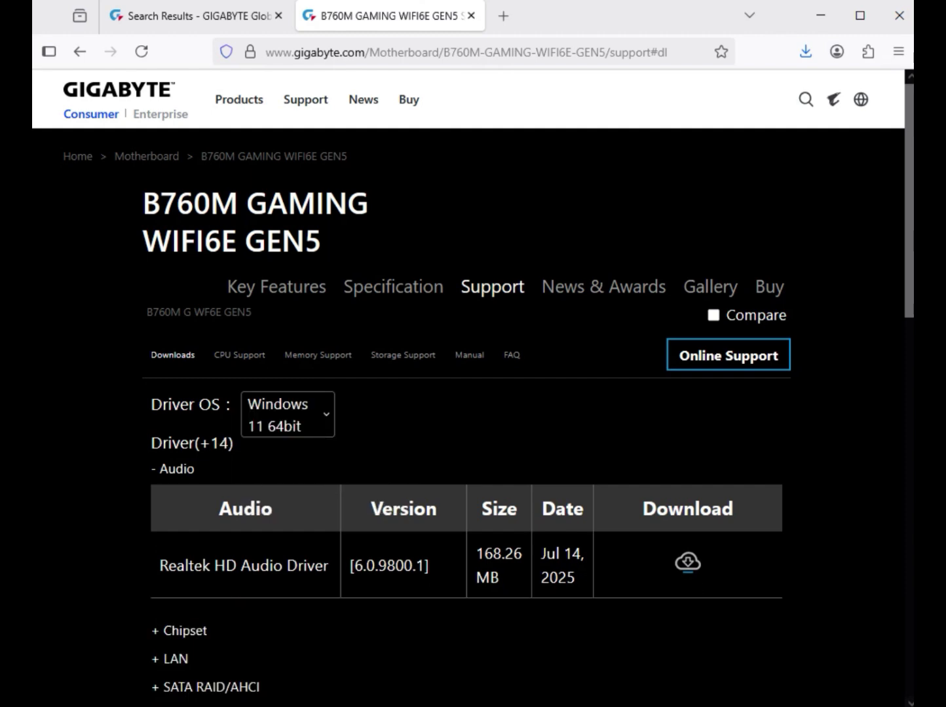
Download the Realtek HD Audio Driver, version 6.0.9800.1.
{"action": "left_click_drag", "start_coordinate": [214, 565], "coordinate": [328, 565]}
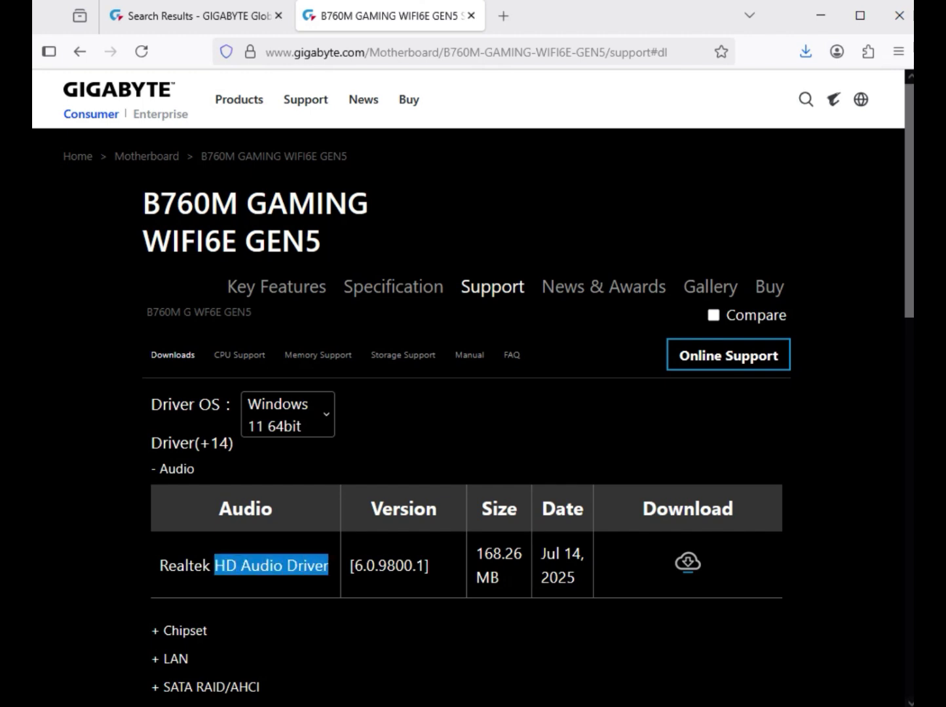
{"action": "left_click_drag", "start_coordinate": [328, 565], "coordinate": [332, 565]}
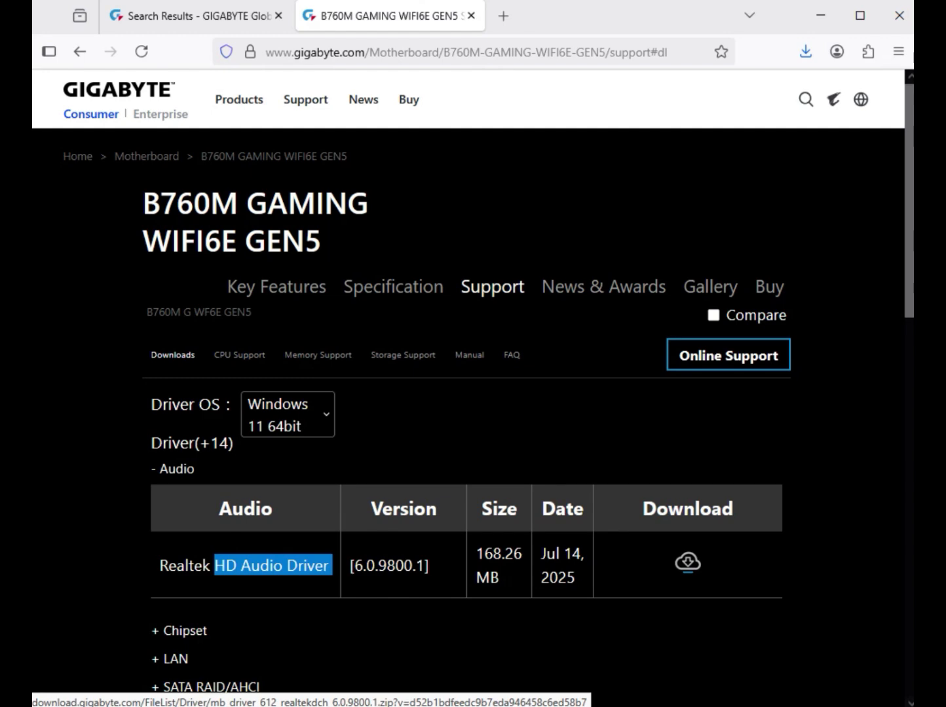
{"action": "left_click", "coordinate": [687, 562]}
Expand the Chipset drivers and download the Intel Management Engine Firmware, version 2229.3.2.0.
{"action": "double_click", "coordinate": [185, 631]}
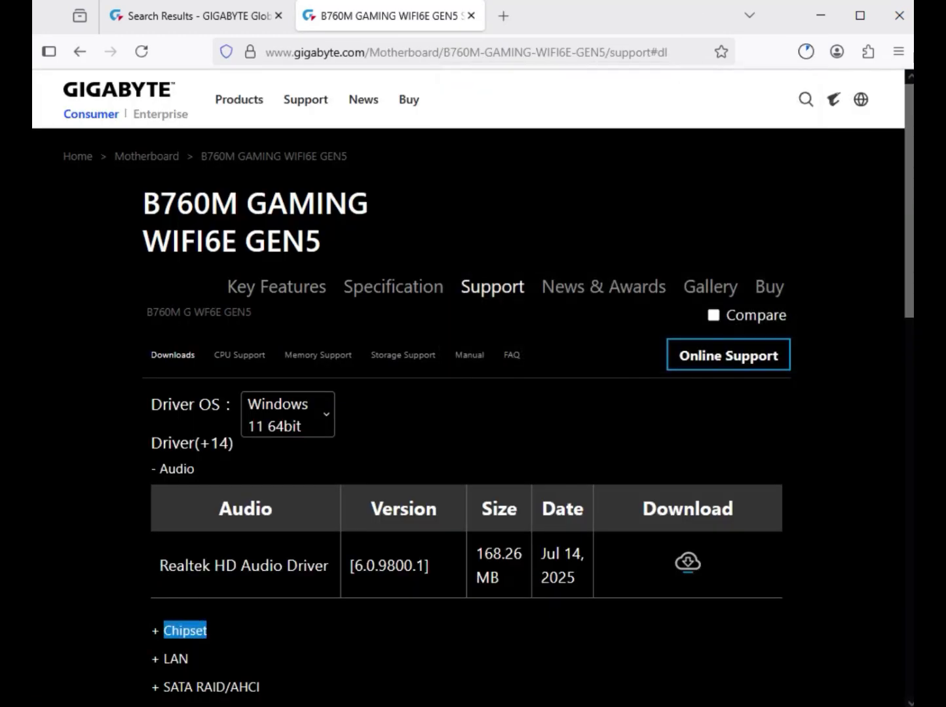
{"action": "scroll", "coordinate": [468, 386], "scroll_direction": "down", "scroll_amount": 5}
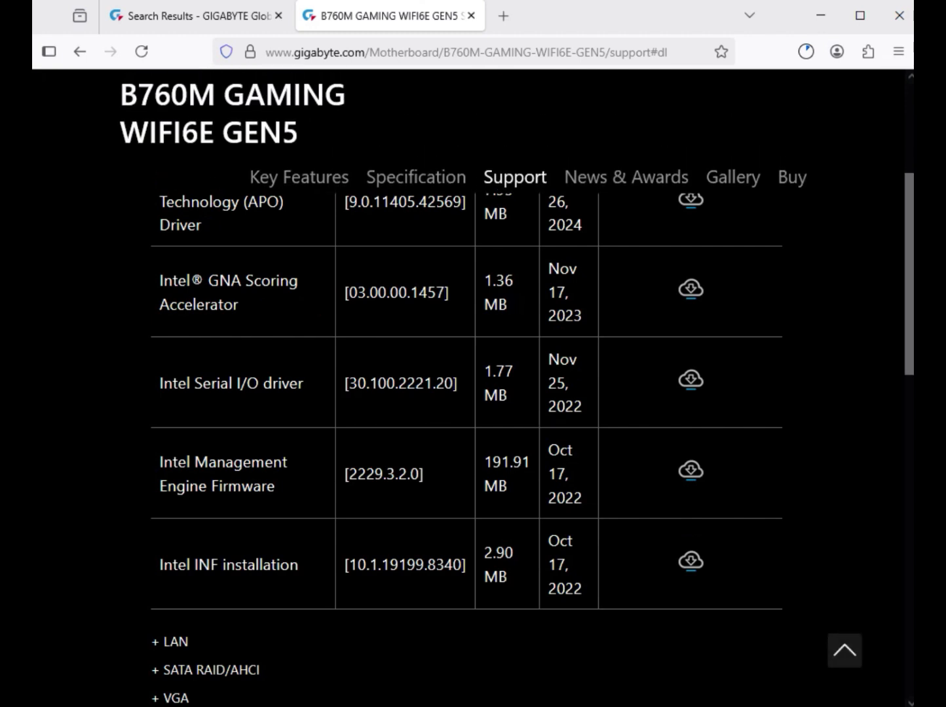
{"action": "left_click_drag", "start_coordinate": [194, 384], "coordinate": [272, 383]}
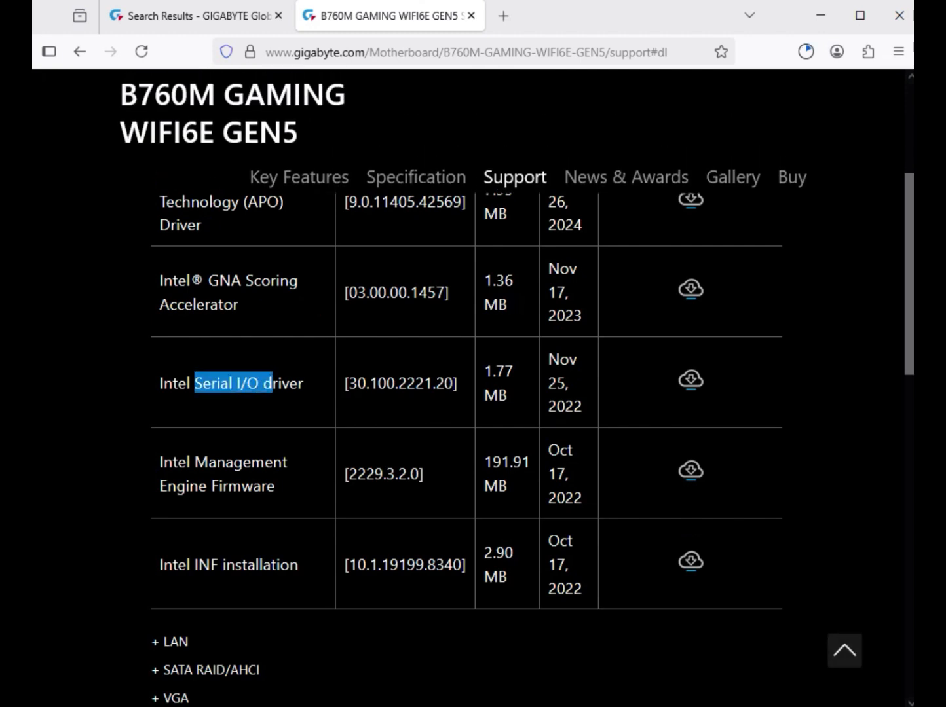
{"action": "left_click_drag", "start_coordinate": [194, 463], "coordinate": [218, 486]}
{"action": "left_click", "coordinate": [225, 486]}
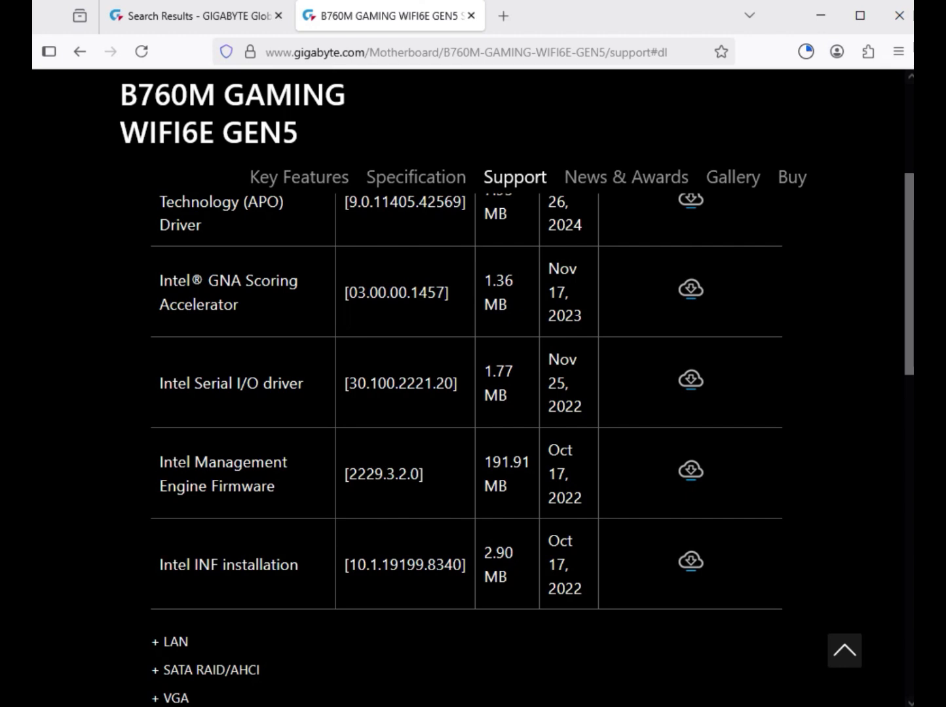
{"action": "left_click_drag", "start_coordinate": [194, 384], "coordinate": [308, 384]}
{"action": "scroll", "coordinate": [466, 432], "scroll_direction": "up", "scroll_amount": 2}
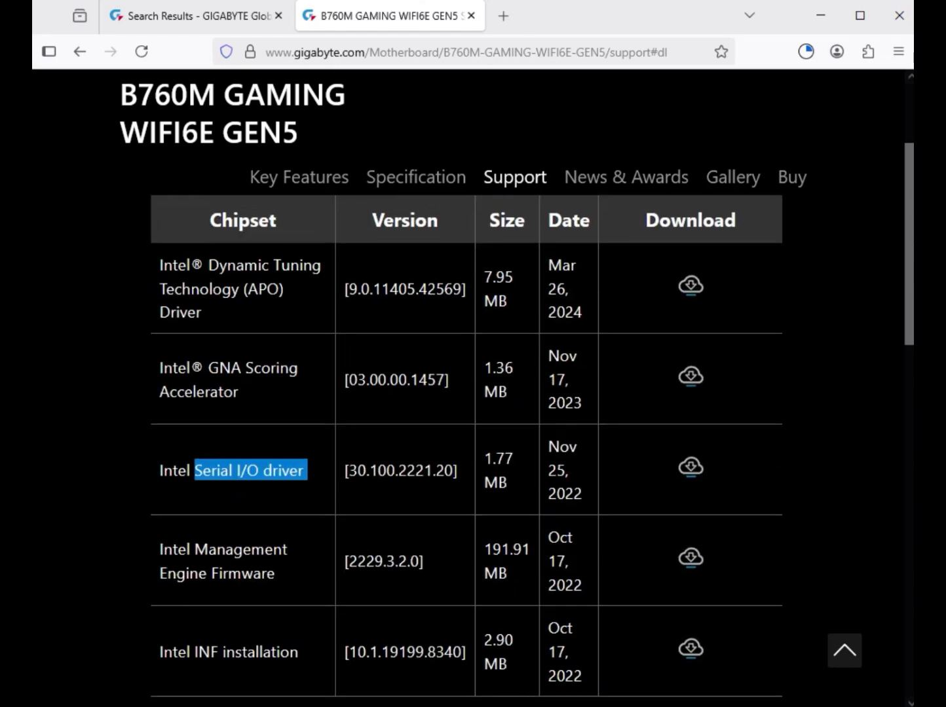
{"action": "left_click_drag", "start_coordinate": [269, 575], "coordinate": [690, 557]}
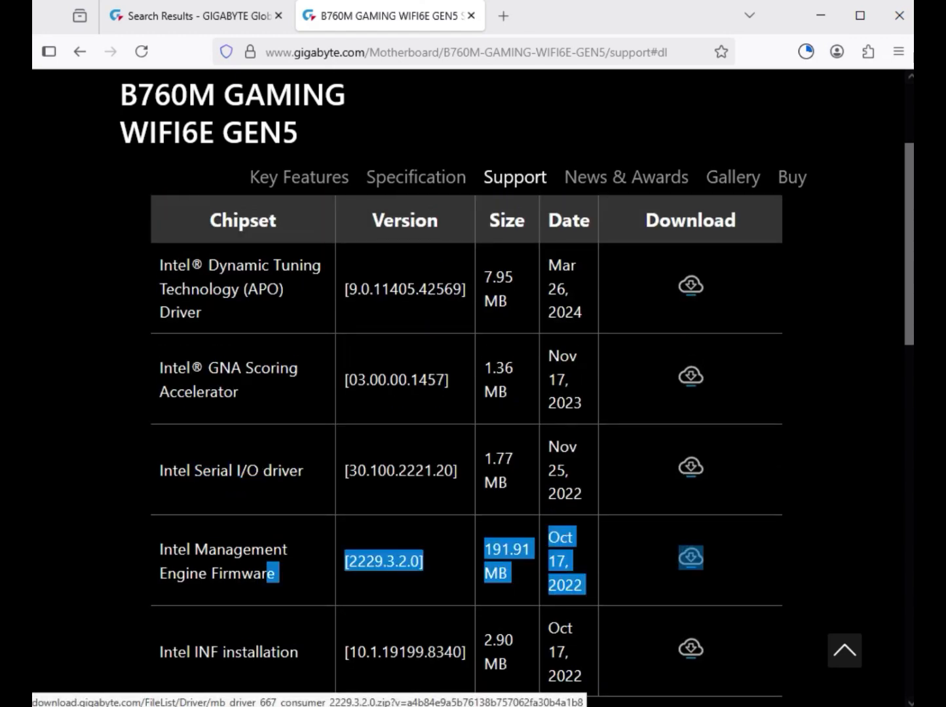
{"action": "left_click", "coordinate": [690, 557]}
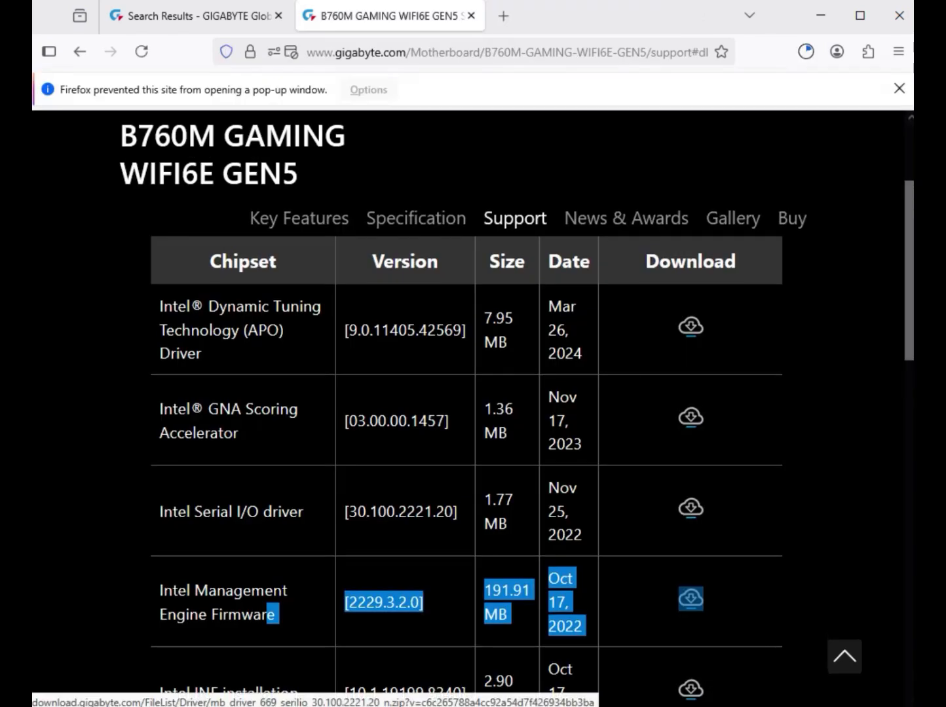
Expand the LAN drivers and download the Realtek LAN Driver, version 11.24.0318.2025.
{"action": "scroll", "coordinate": [467, 472], "scroll_direction": "down", "scroll_amount": 3}
{"action": "double_click", "coordinate": [176, 508]}
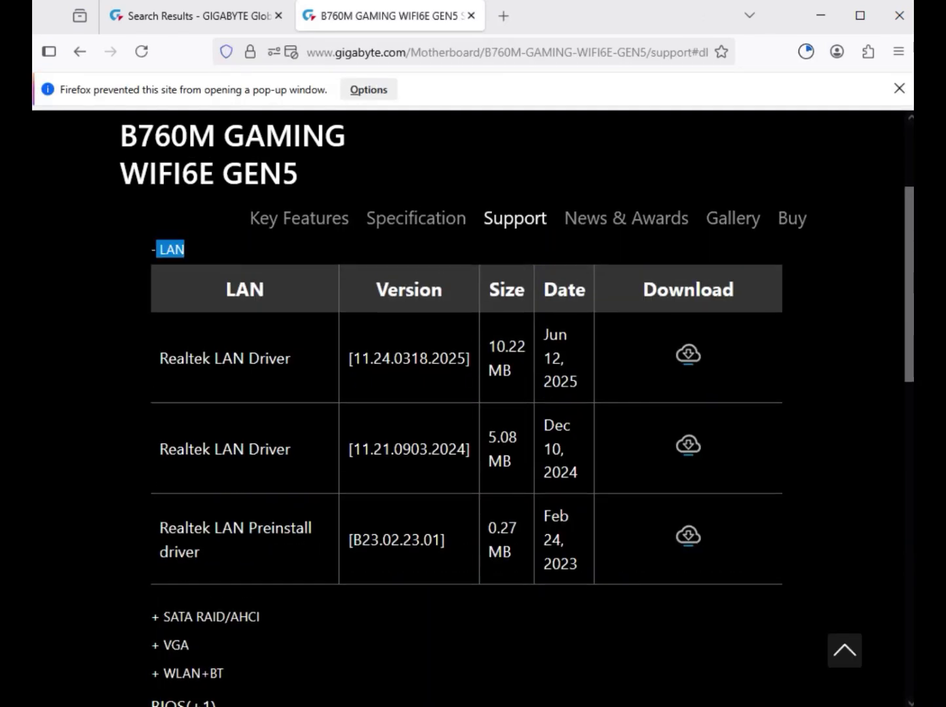
{"action": "left_click_drag", "start_coordinate": [160, 359], "coordinate": [295, 359]}
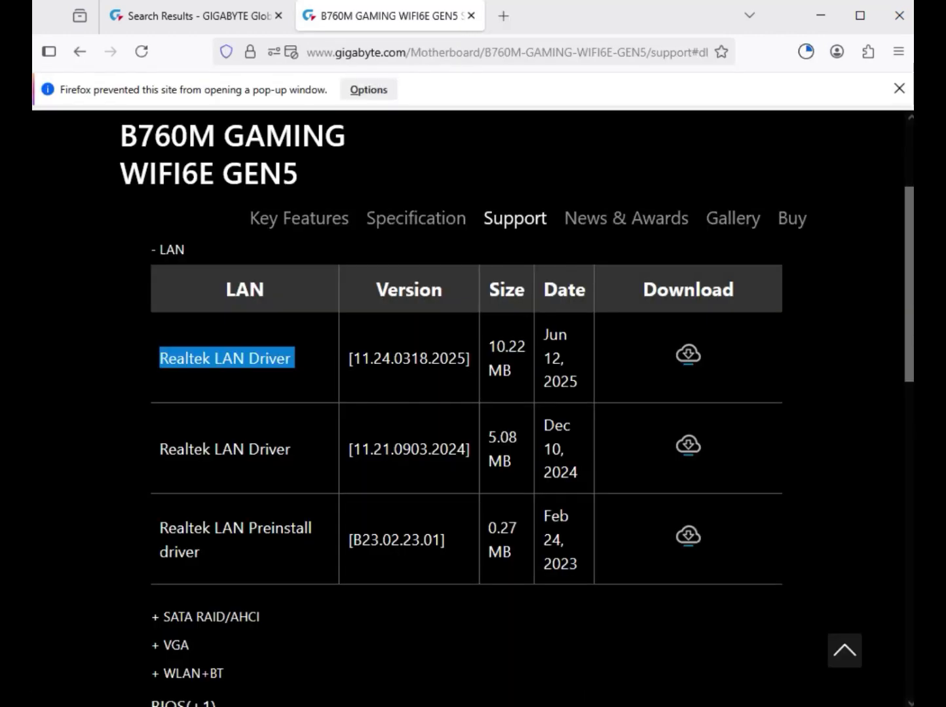
Expand the VGA drivers and download the Intel Graphic Driver, version 31.0.101.3302.
{"action": "scroll", "coordinate": [465, 459], "scroll_direction": "down", "scroll_amount": 2}
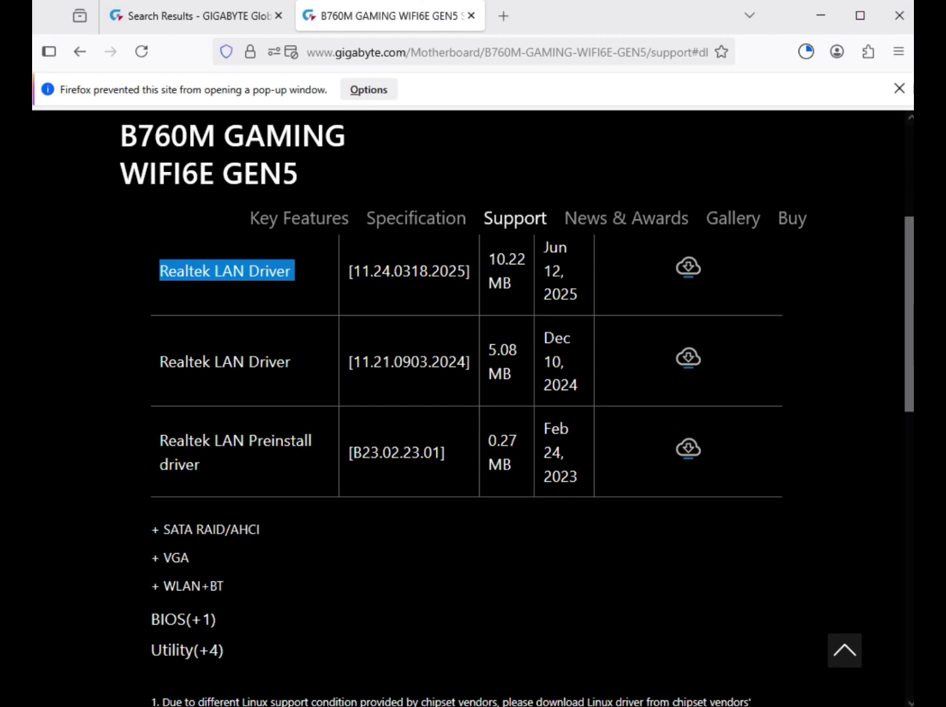
{"action": "left_click", "coordinate": [176, 557]}
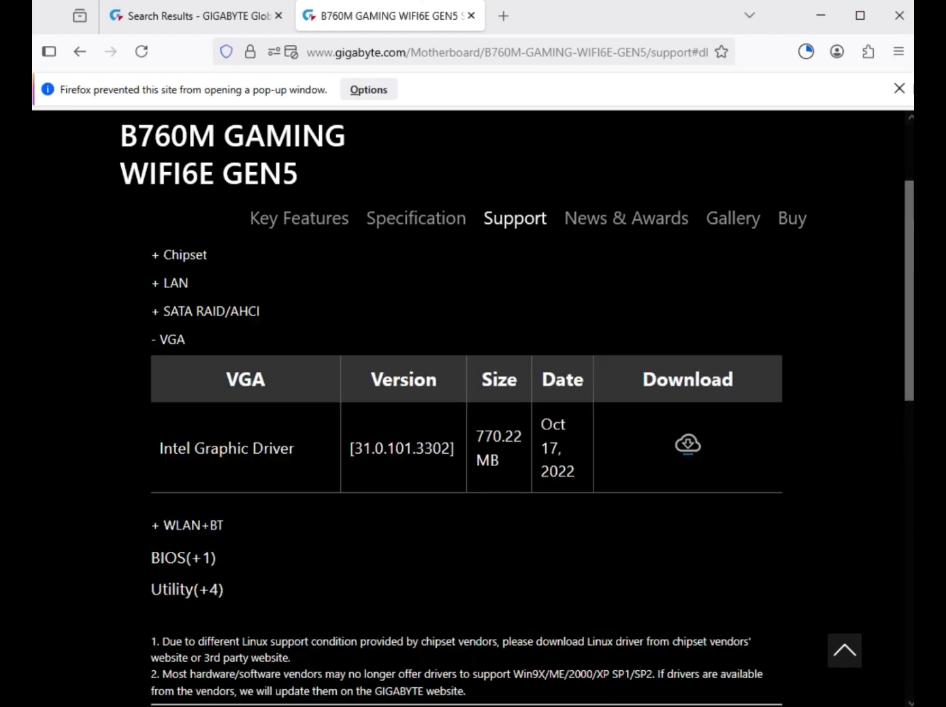
{"action": "scroll", "coordinate": [466, 407], "scroll_direction": "up", "scroll_amount": 1}
{"action": "left_click_drag", "start_coordinate": [178, 502], "coordinate": [294, 502]}
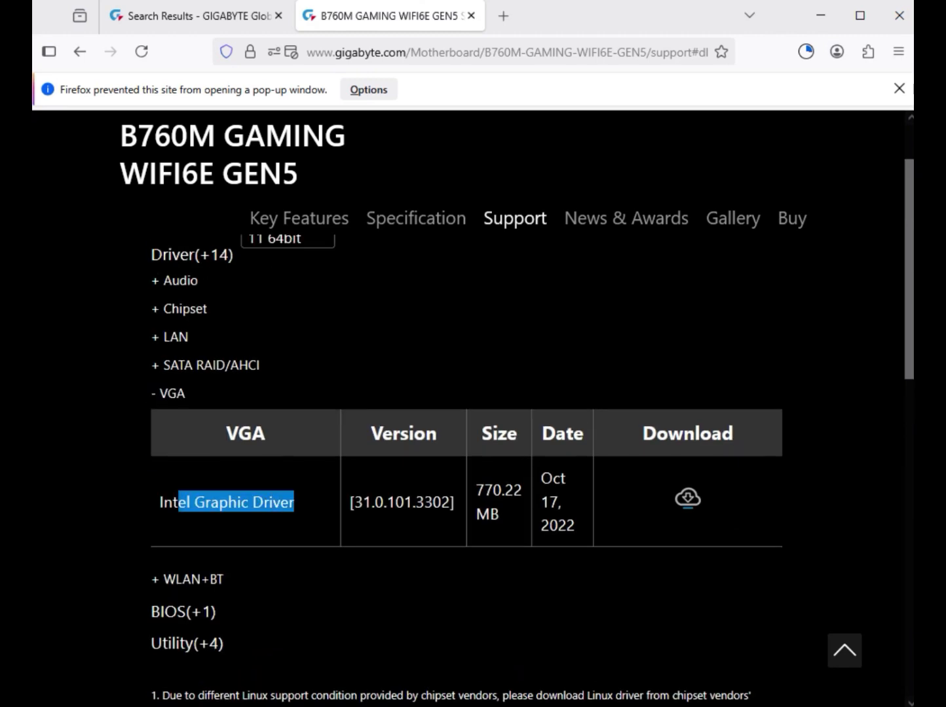
{"action": "left_click", "coordinate": [688, 499]}
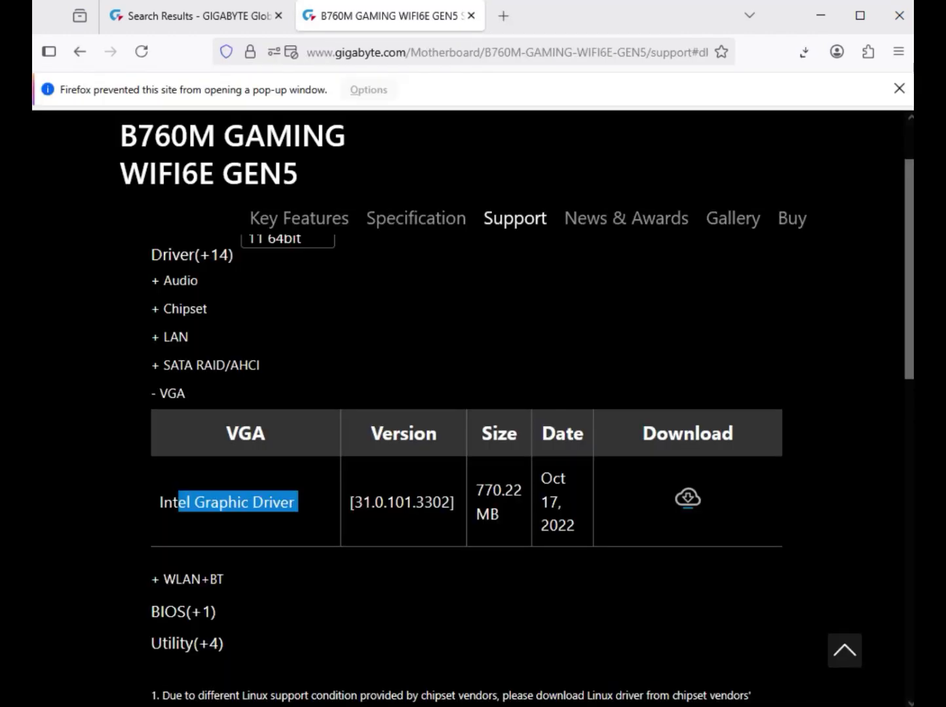
Expand the WLAN+BT drivers and download the Intel Bluetooth Driver 23.140.0.5 and the Intel WIFI driver 23.130.0.6.
{"action": "left_click", "coordinate": [193, 580]}
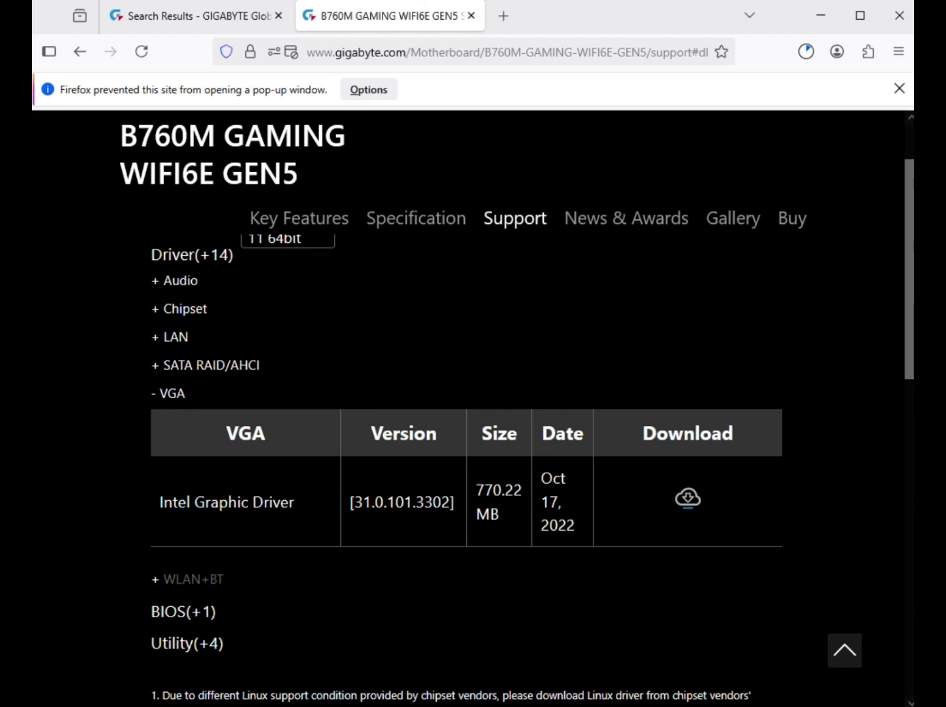
{"action": "left_click_drag", "start_coordinate": [194, 518], "coordinate": [313, 518]}
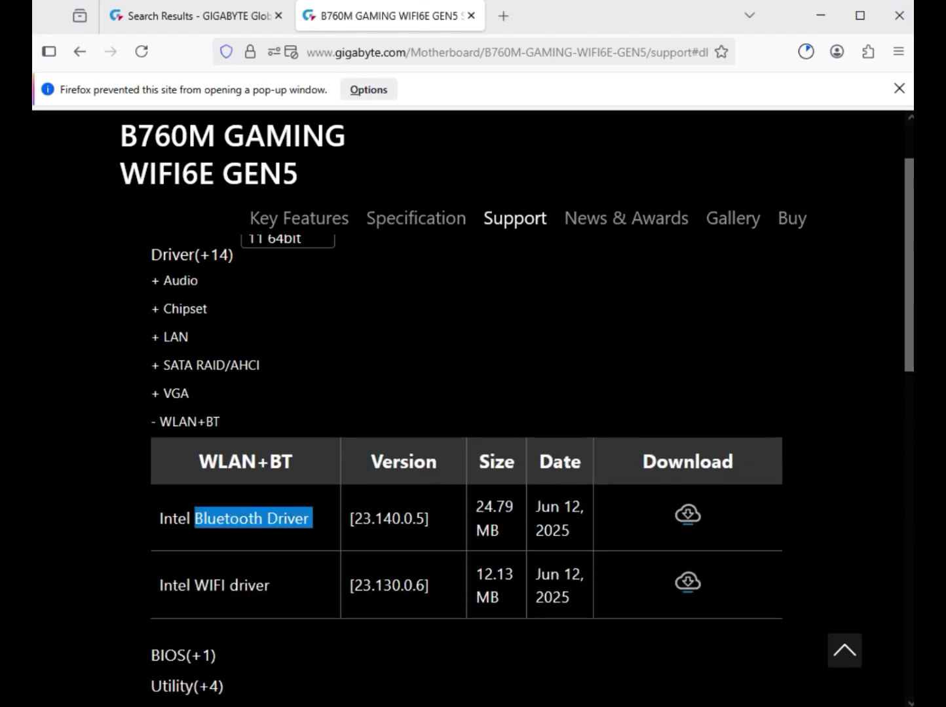
{"action": "left_click_drag", "start_coordinate": [194, 585], "coordinate": [256, 585]}
{"action": "left_click", "coordinate": [257, 585]}
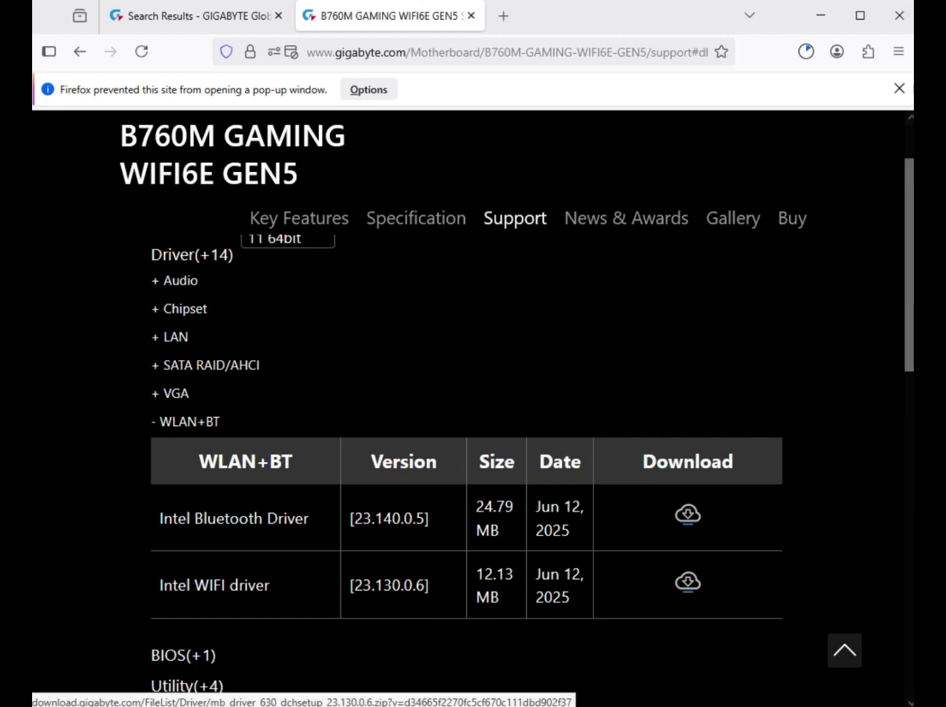
{"action": "left_click", "coordinate": [687, 581]}
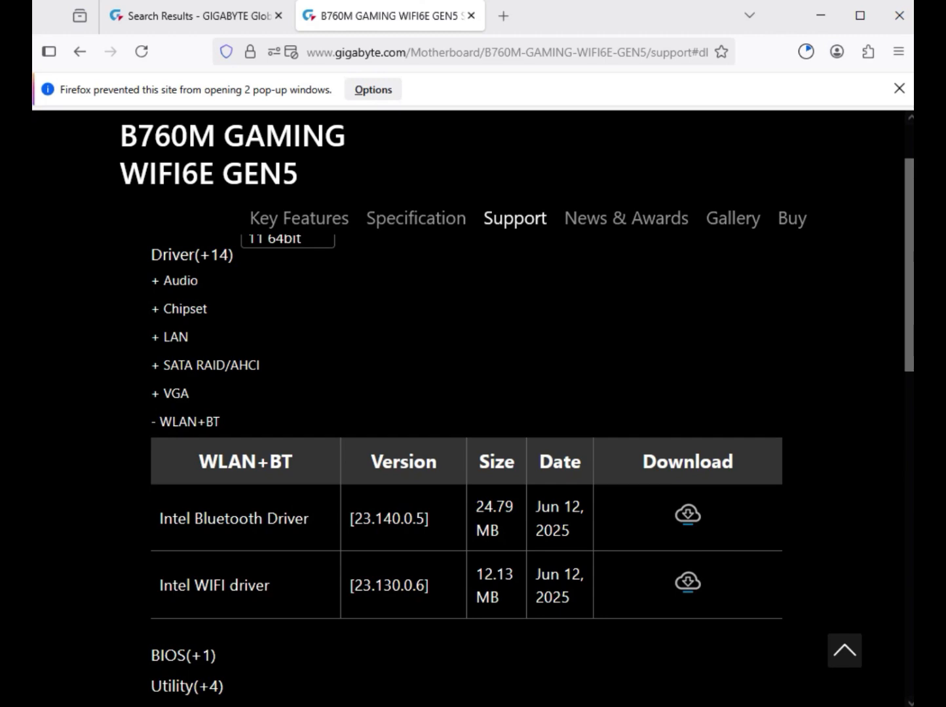
Show the downloaded LAN driver archive in its Downloads folder and review the driver files there.
{"action": "left_click", "coordinate": [805, 51]}
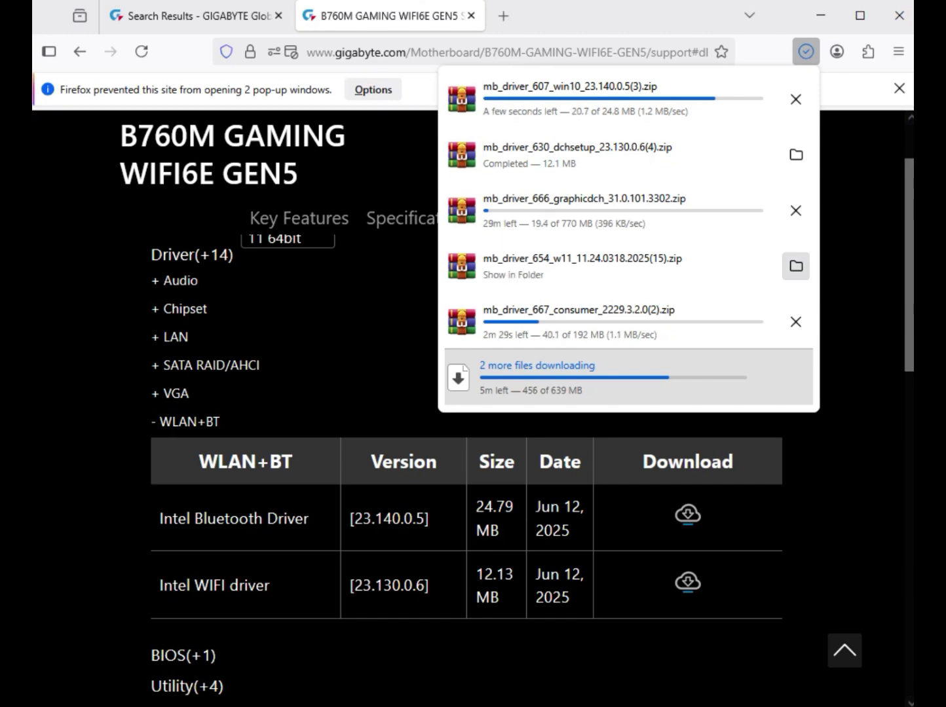
{"action": "left_click", "coordinate": [795, 266]}
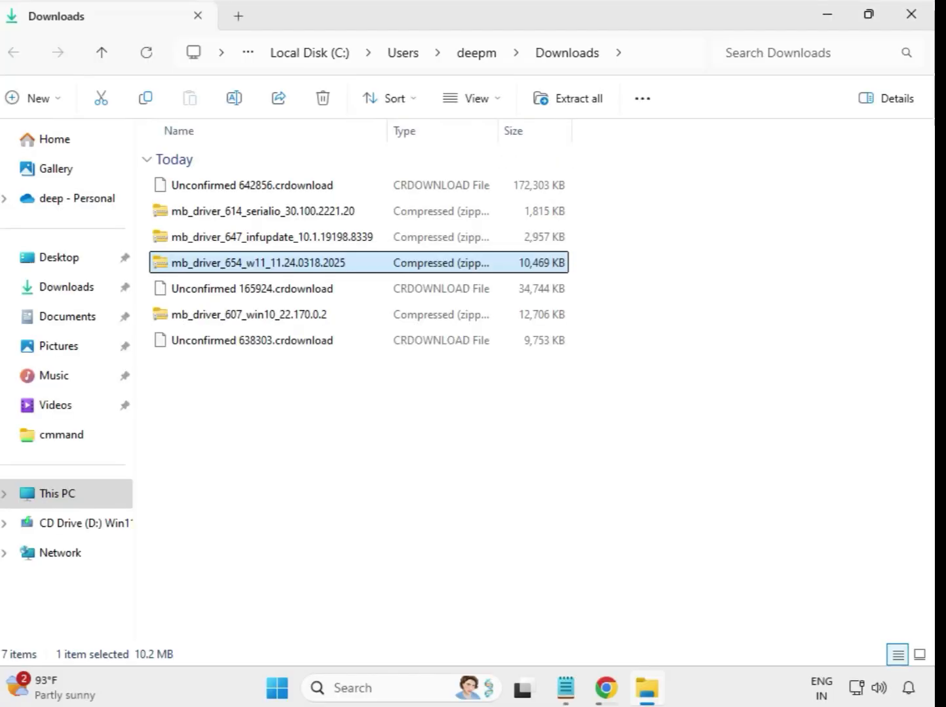
{"action": "left_click_drag", "start_coordinate": [345, 420], "coordinate": [321, 188]}
{"action": "left_click", "coordinate": [517, 443]}
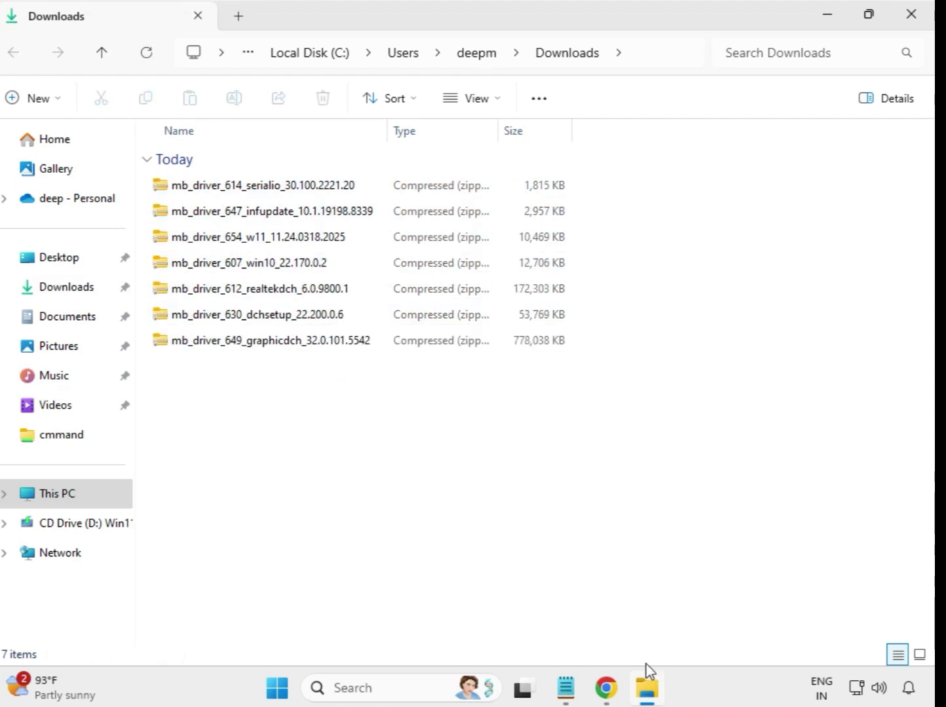
Extract the mb_driver_614_serialio_30.100.2221.20 archive to its default folder in Downloads and close the extracted folder's window.
{"action": "left_click", "coordinate": [242, 190]}
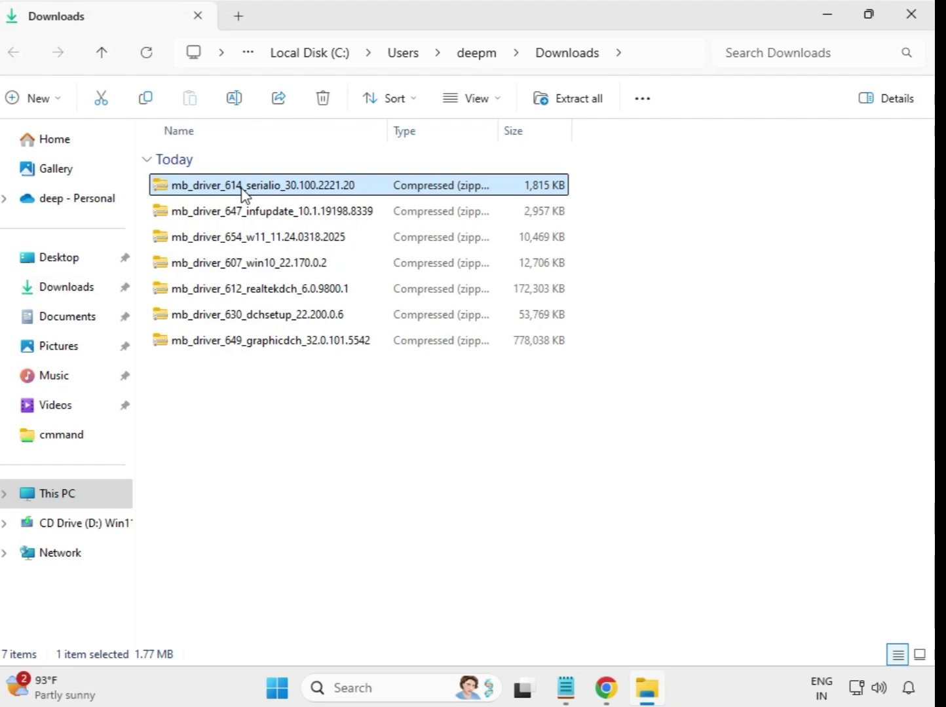
{"action": "right_click", "coordinate": [242, 190]}
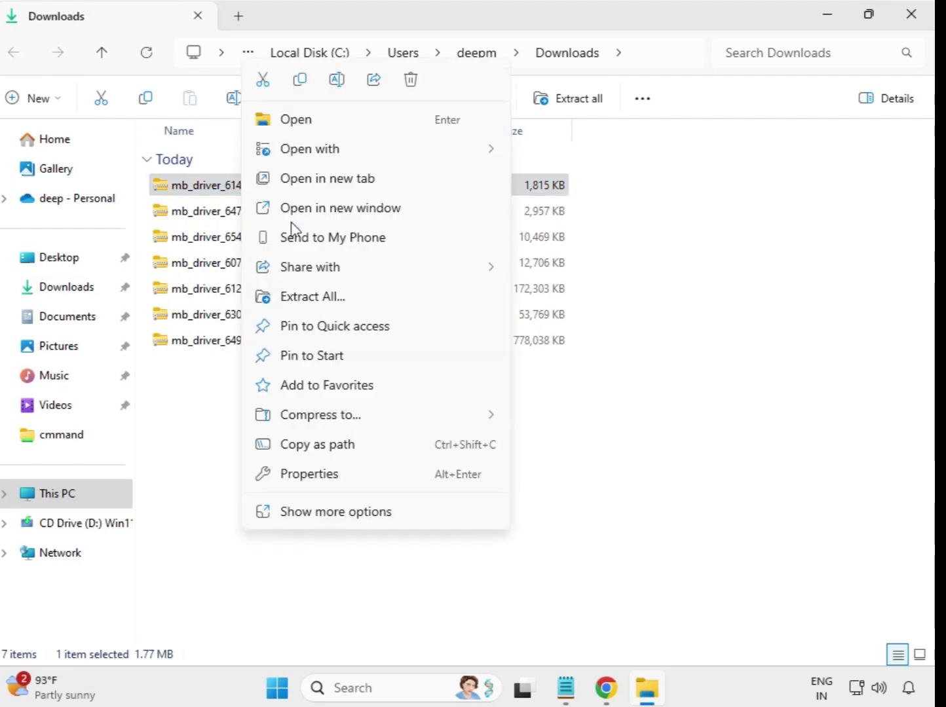
{"action": "left_click", "coordinate": [319, 302]}
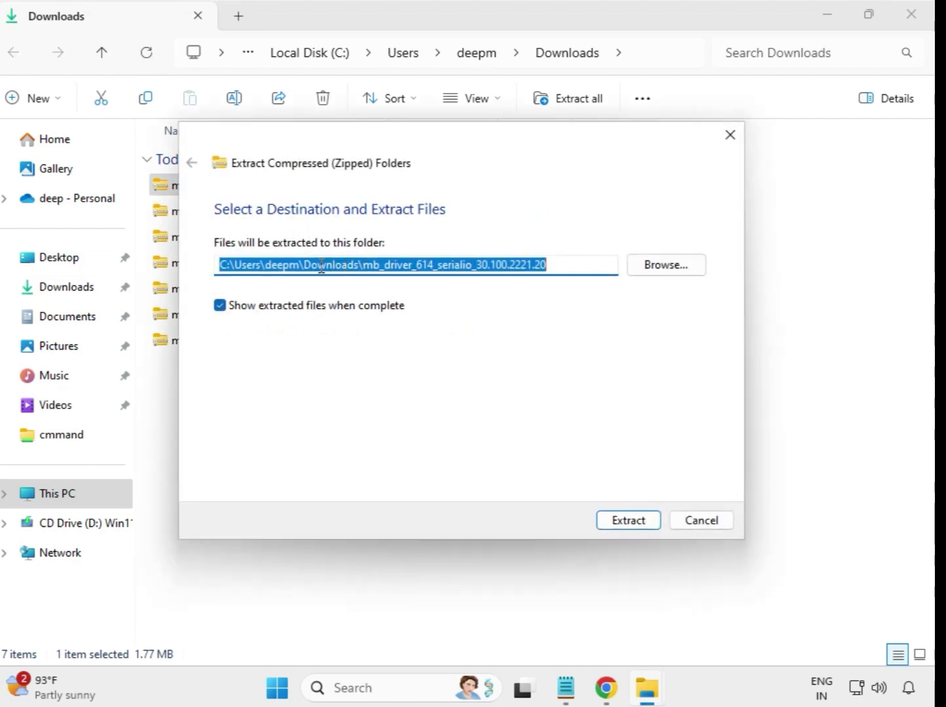
{"action": "left_click", "coordinate": [640, 527]}
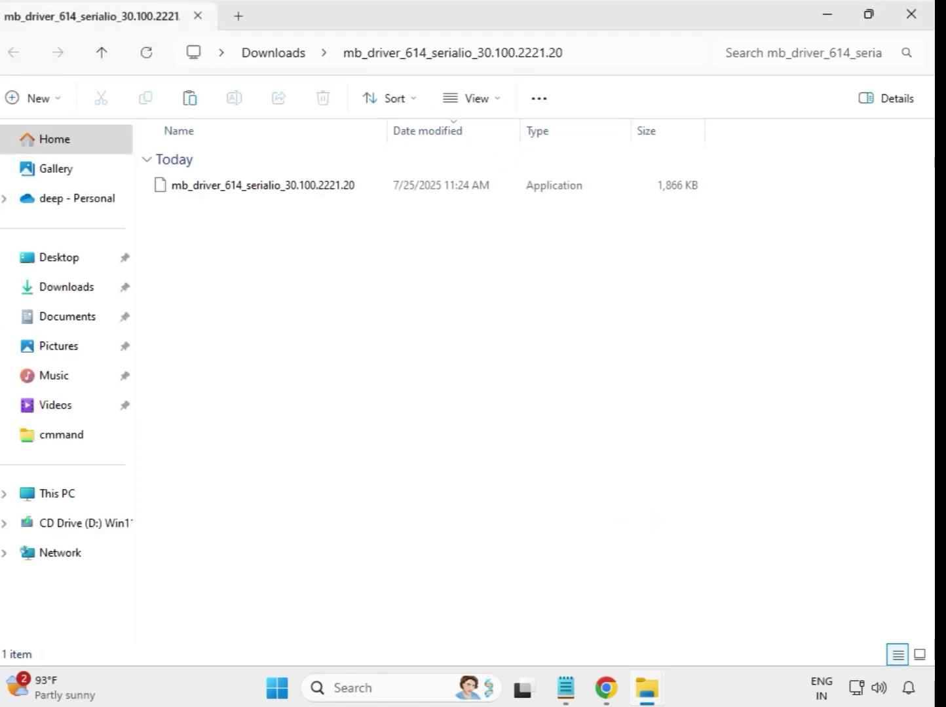
{"action": "left_click", "coordinate": [908, 18]}
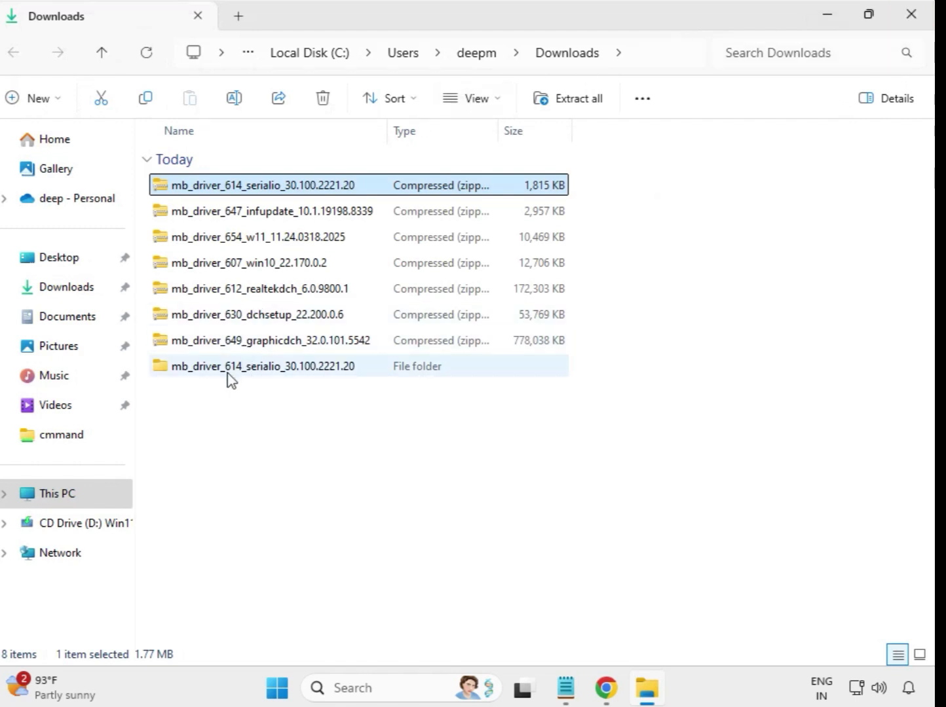
Extract the mb_driver_647_infupdate_10.1.19198.8339 archive to its default folder in Downloads and close the extracted folder's window.
{"action": "left_click", "coordinate": [187, 366]}
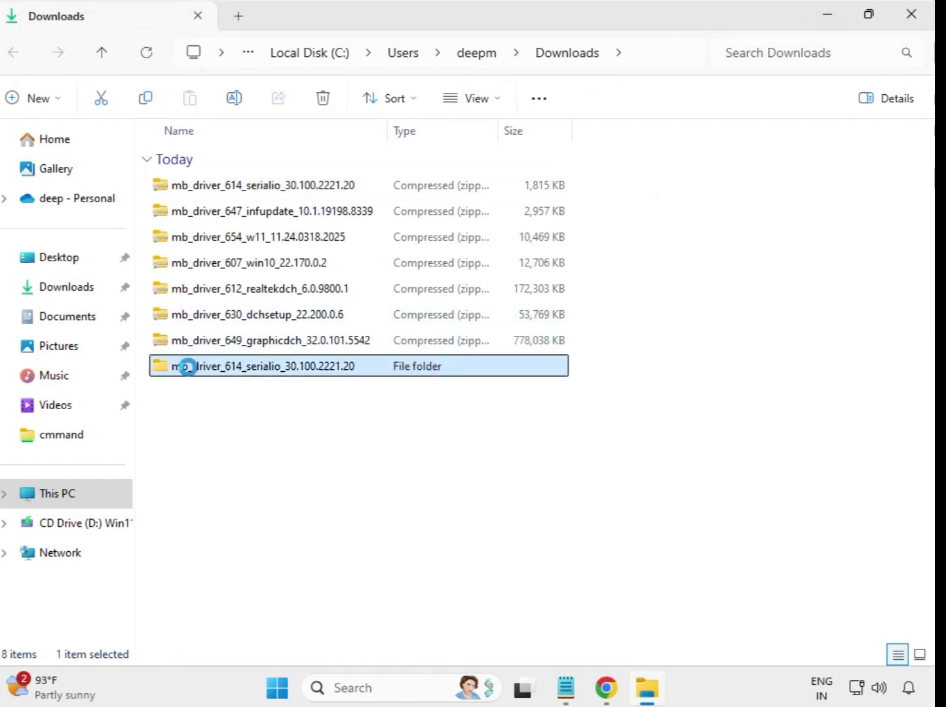
{"action": "left_click", "coordinate": [246, 217]}
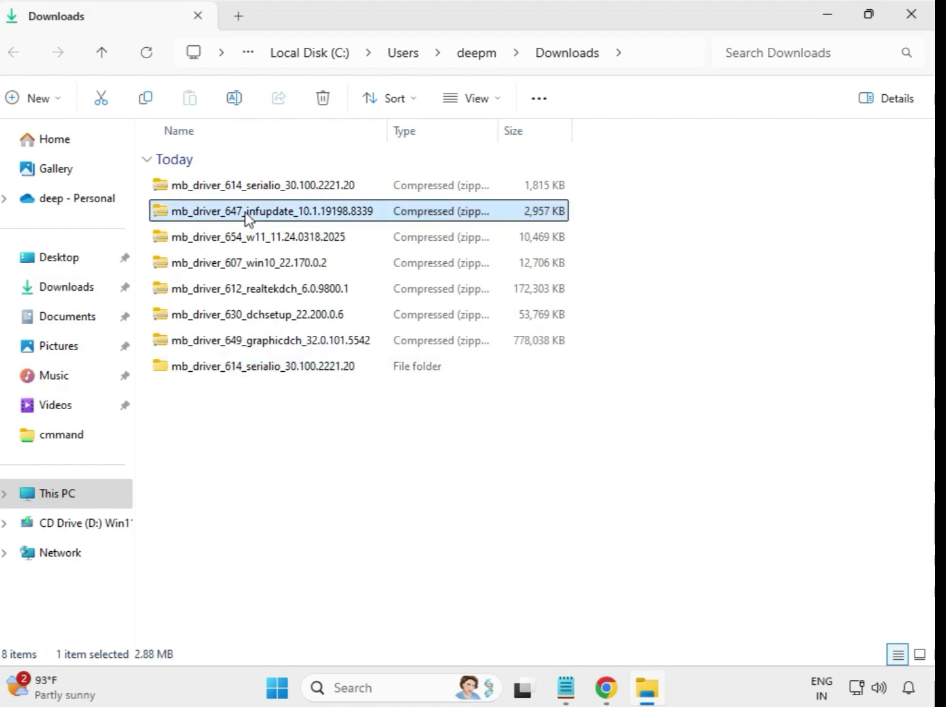
{"action": "right_click", "coordinate": [246, 216]}
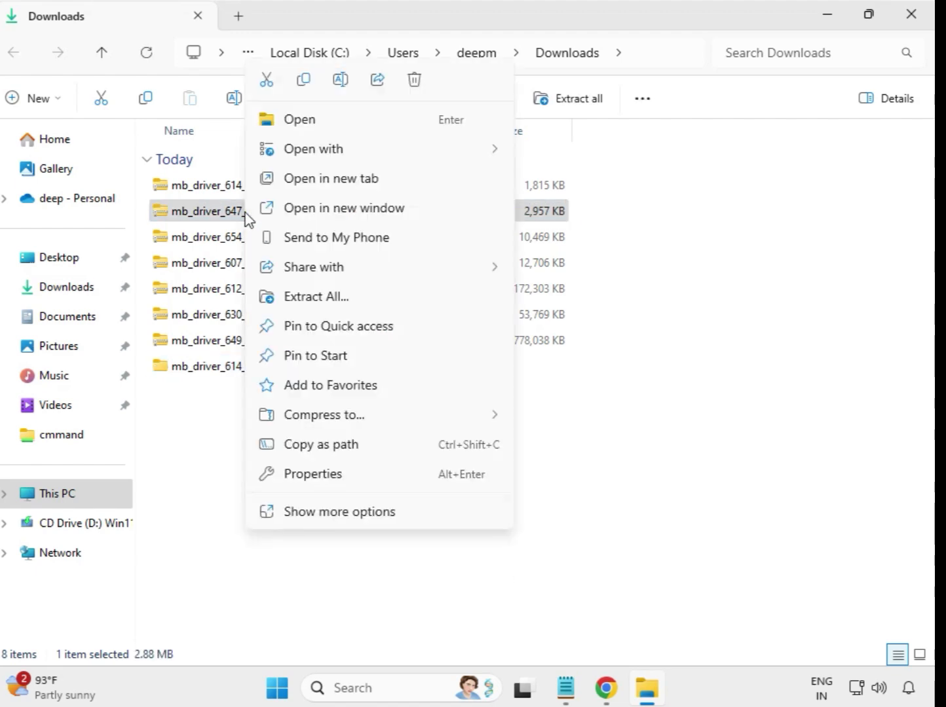
{"action": "left_click", "coordinate": [321, 298]}
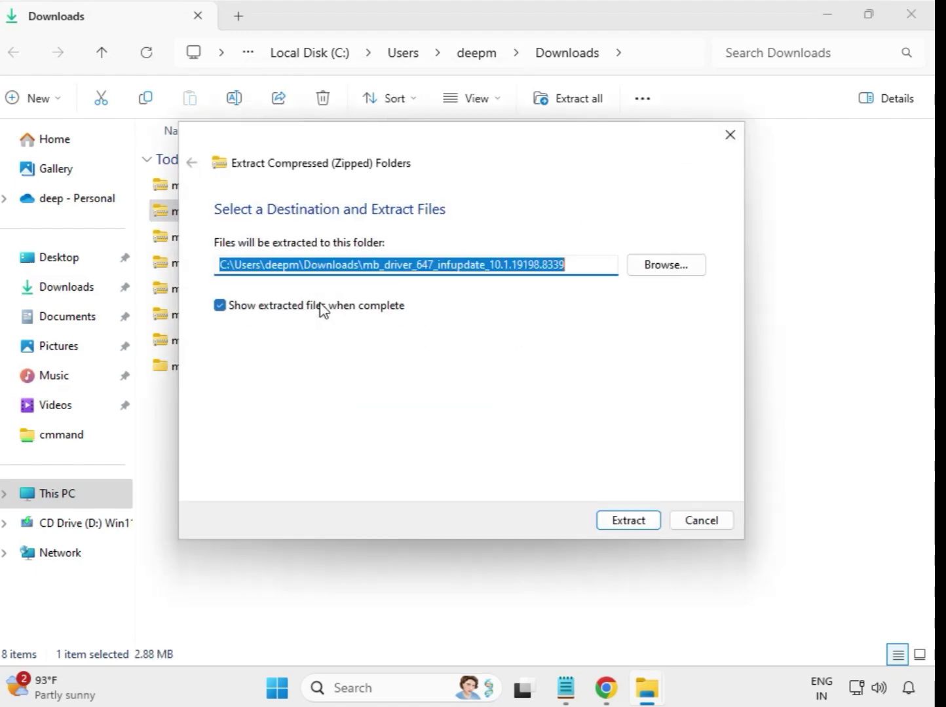
{"action": "left_click", "coordinate": [614, 527]}
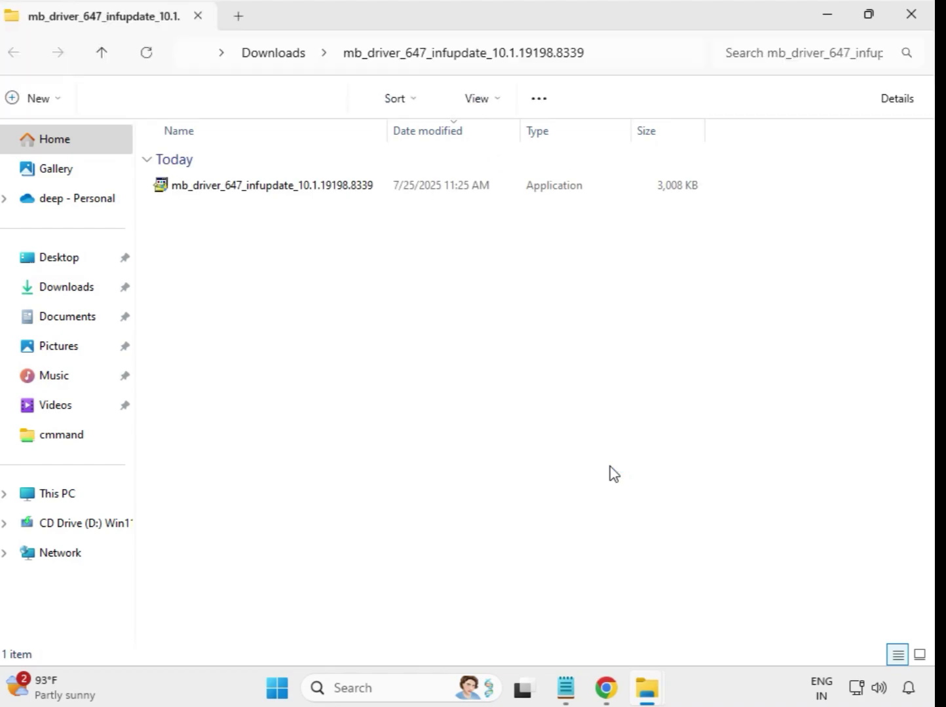
{"action": "left_click", "coordinate": [911, 16]}
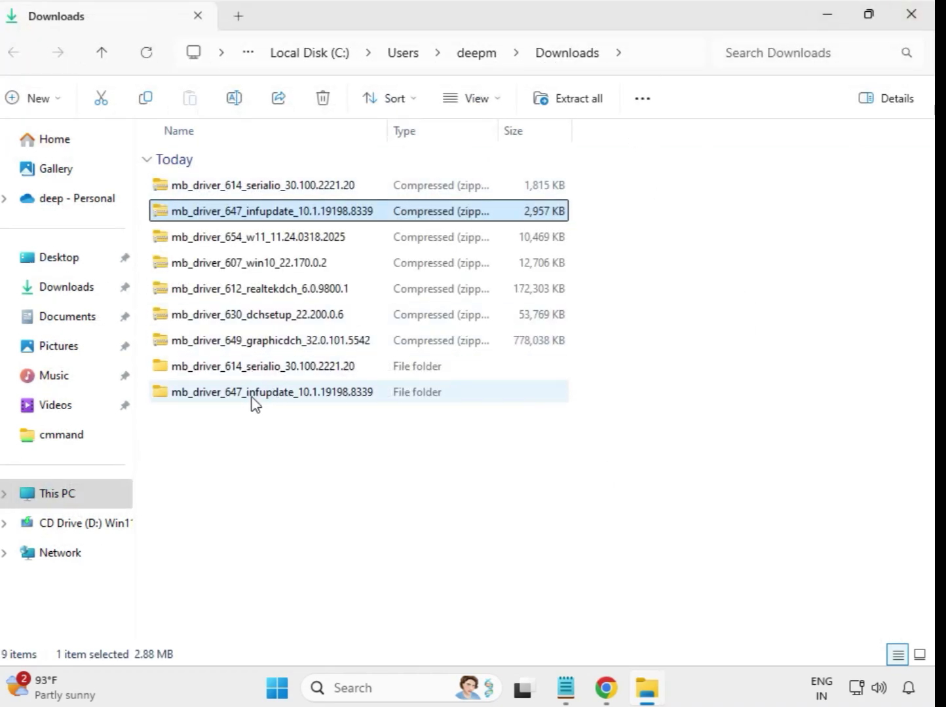
Extract the mb_driver_654_w11_11.24.0318.2025 archive to its default folder in Downloads and close the extracted folder's window.
{"action": "left_click", "coordinate": [240, 241]}
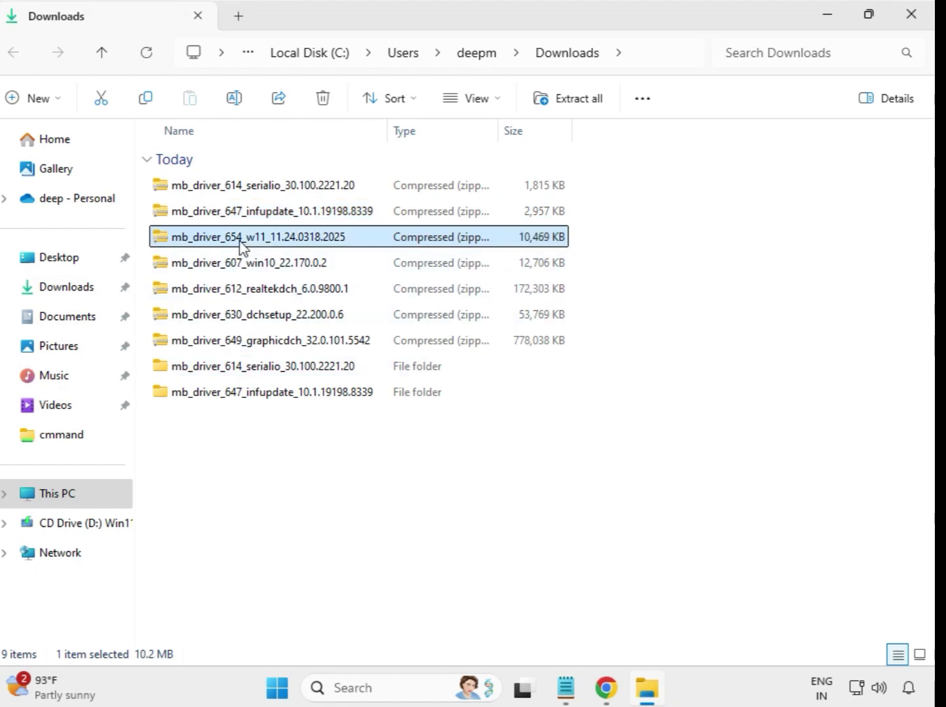
{"action": "right_click", "coordinate": [240, 244]}
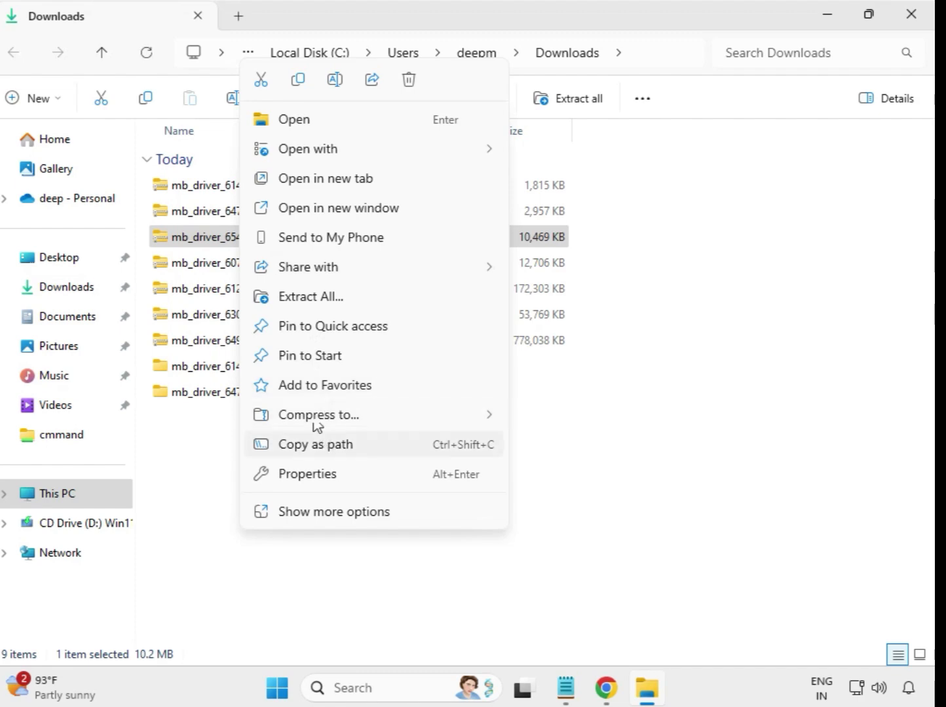
{"action": "left_click", "coordinate": [320, 297]}
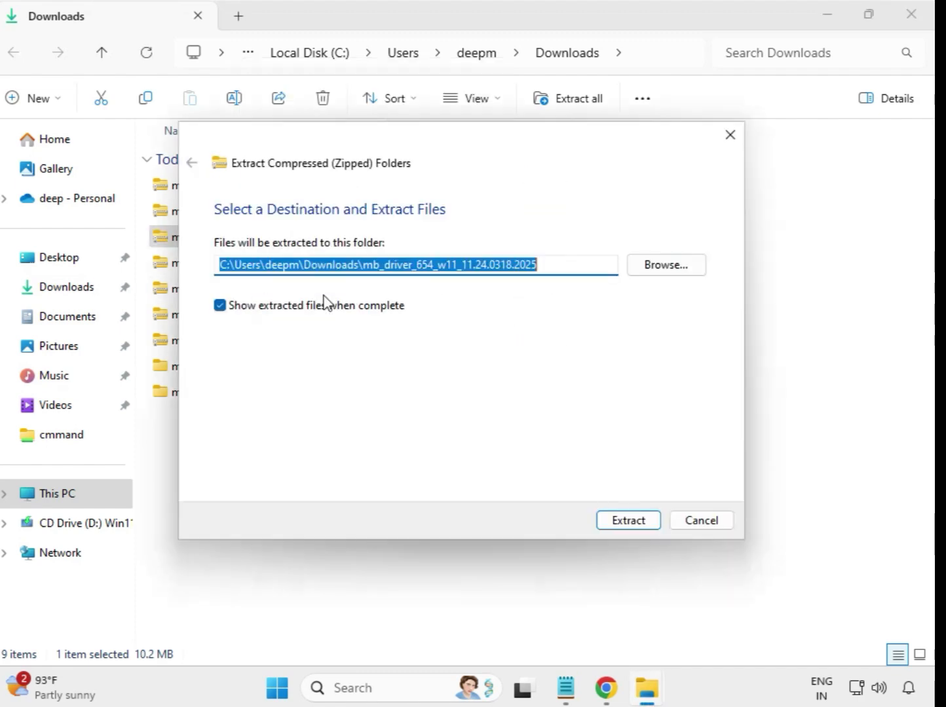
{"action": "left_click", "coordinate": [616, 522]}
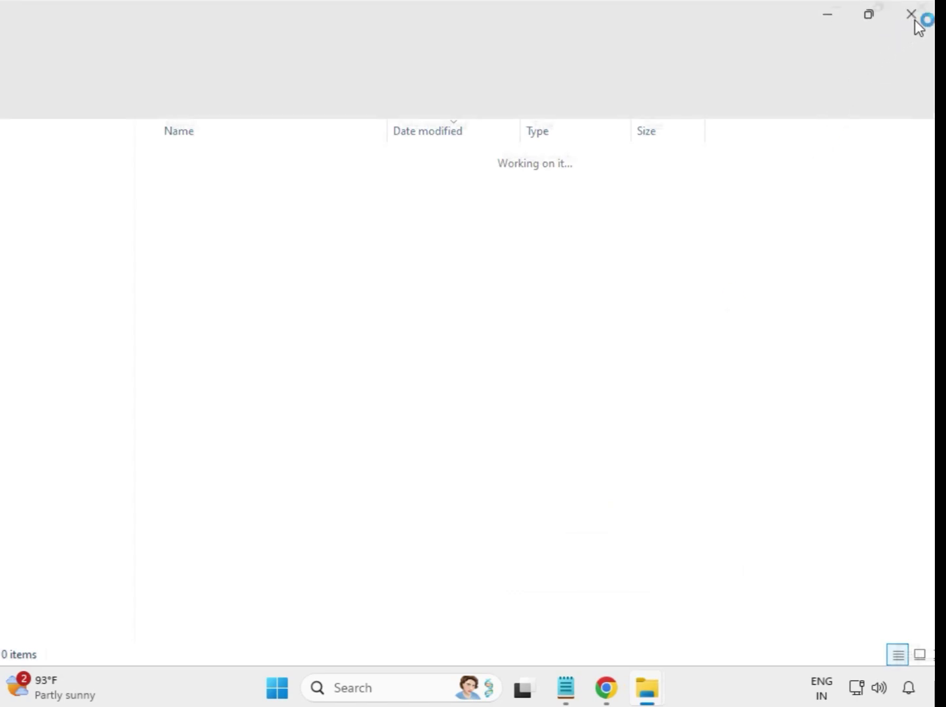
{"action": "left_click", "coordinate": [914, 17]}
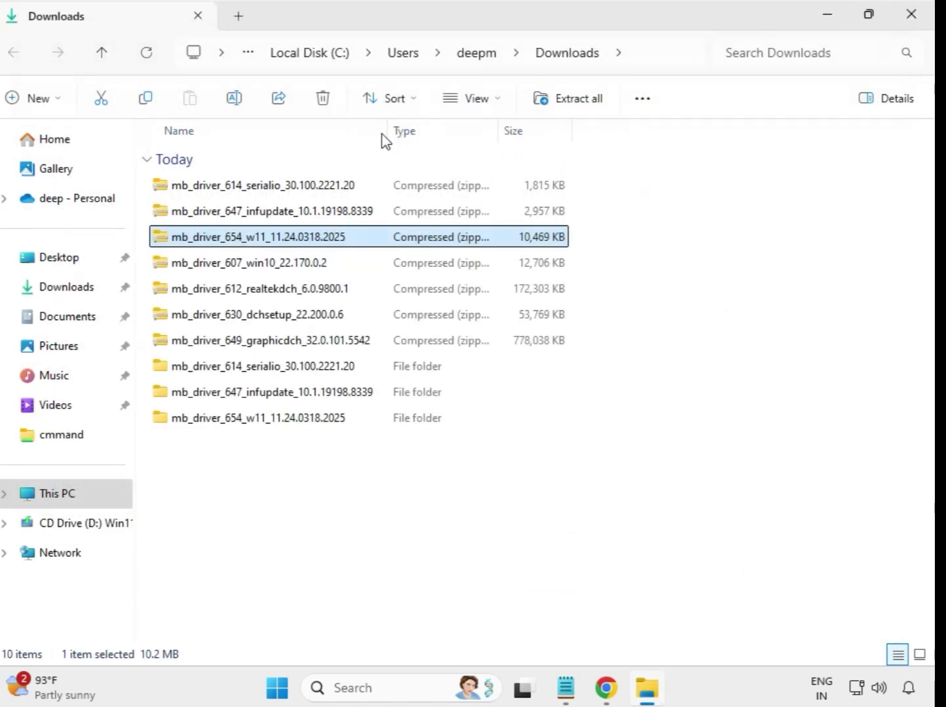
Extract the mb_driver_607_win10_22.170.0.2 archive to its default folder in Downloads and close the extracted folder's window.
{"action": "left_click", "coordinate": [214, 266]}
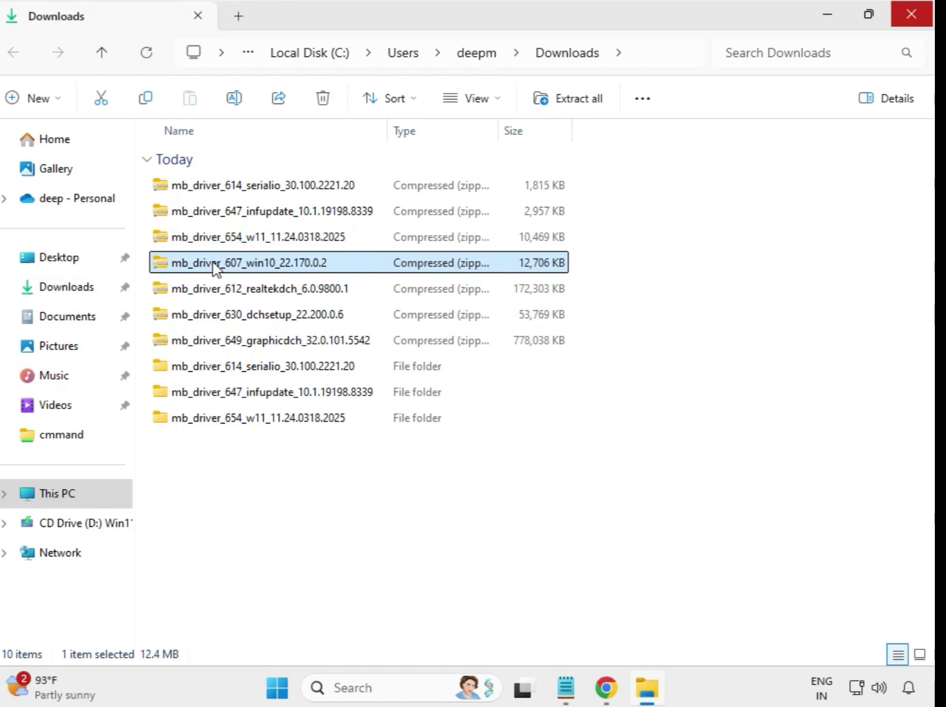
{"action": "right_click", "coordinate": [215, 266]}
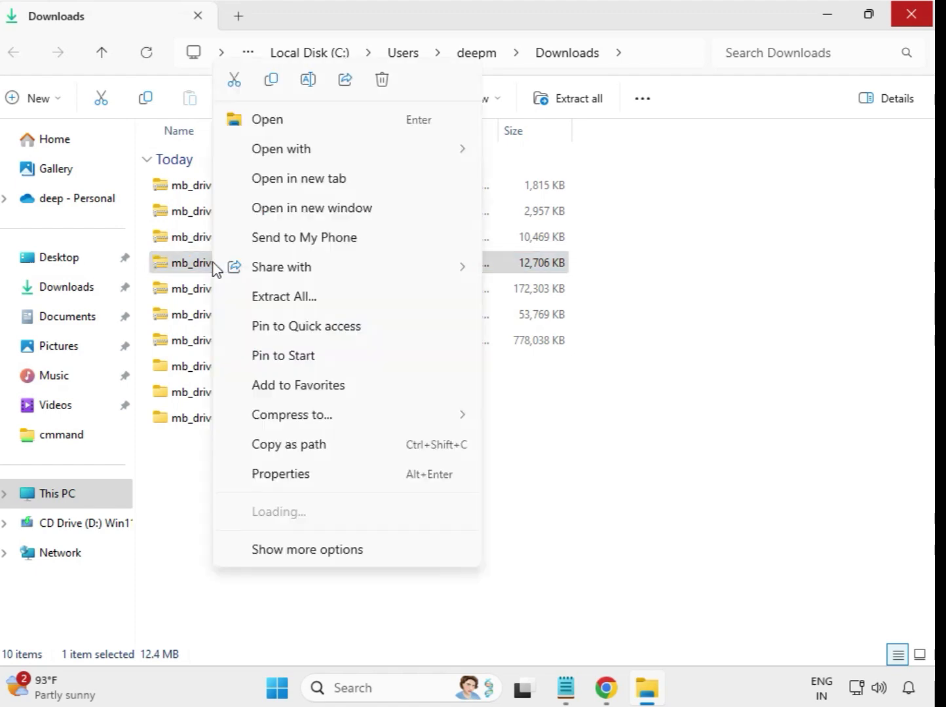
{"action": "left_click", "coordinate": [290, 301]}
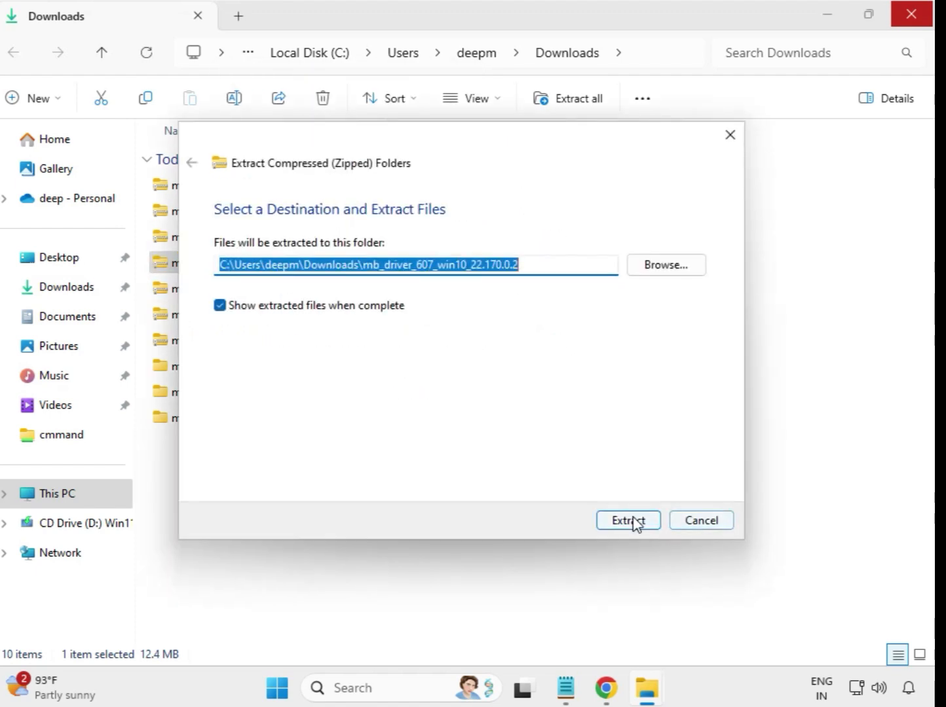
{"action": "left_click", "coordinate": [632, 521]}
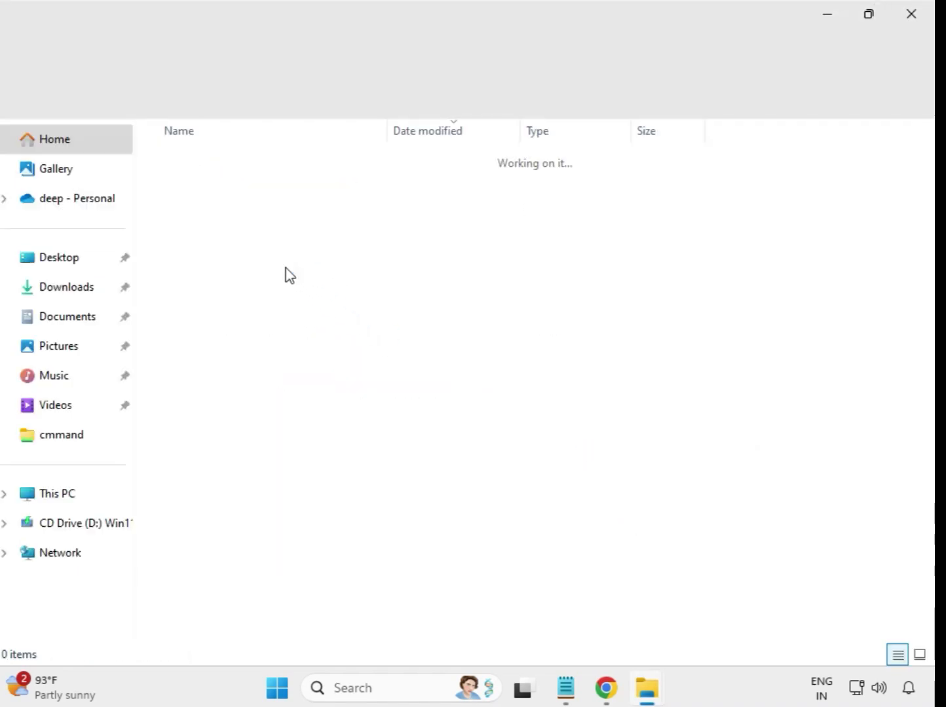
{"action": "left_click", "coordinate": [927, 12]}
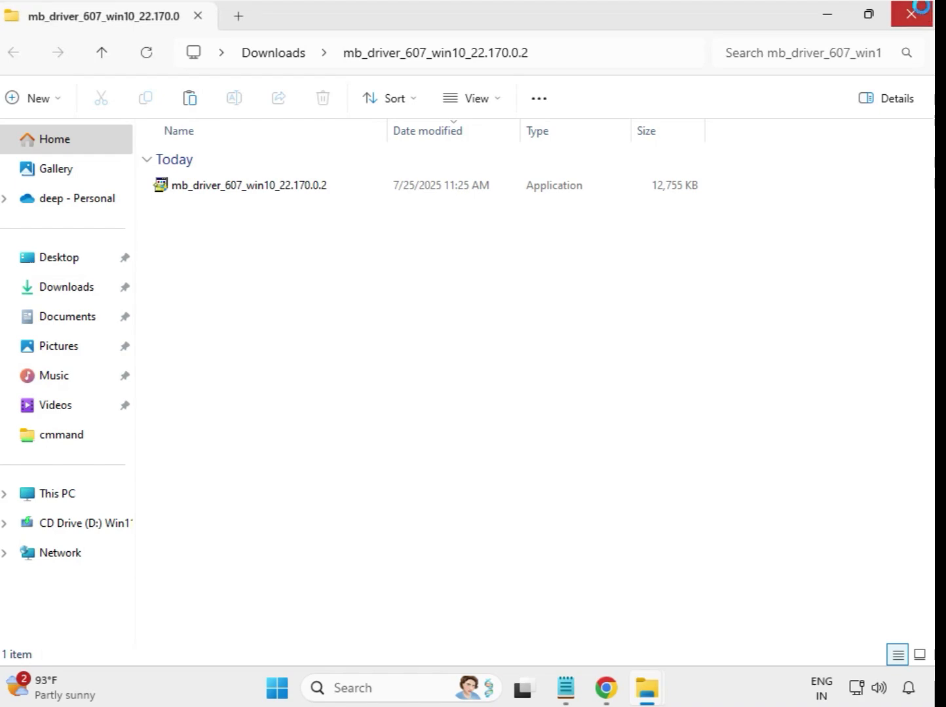
Extract the mb_driver_612_realtekdch_6.0.9800.1 archive to its default folder in Downloads and close the extracted folder's window.
{"action": "left_click", "coordinate": [268, 293]}
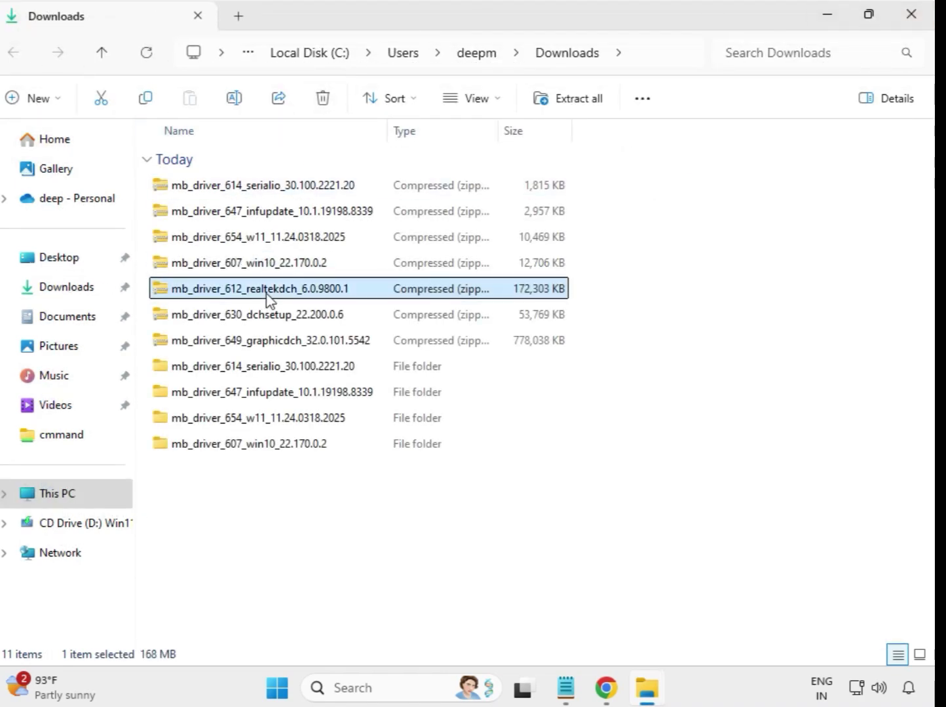
{"action": "right_click", "coordinate": [268, 297]}
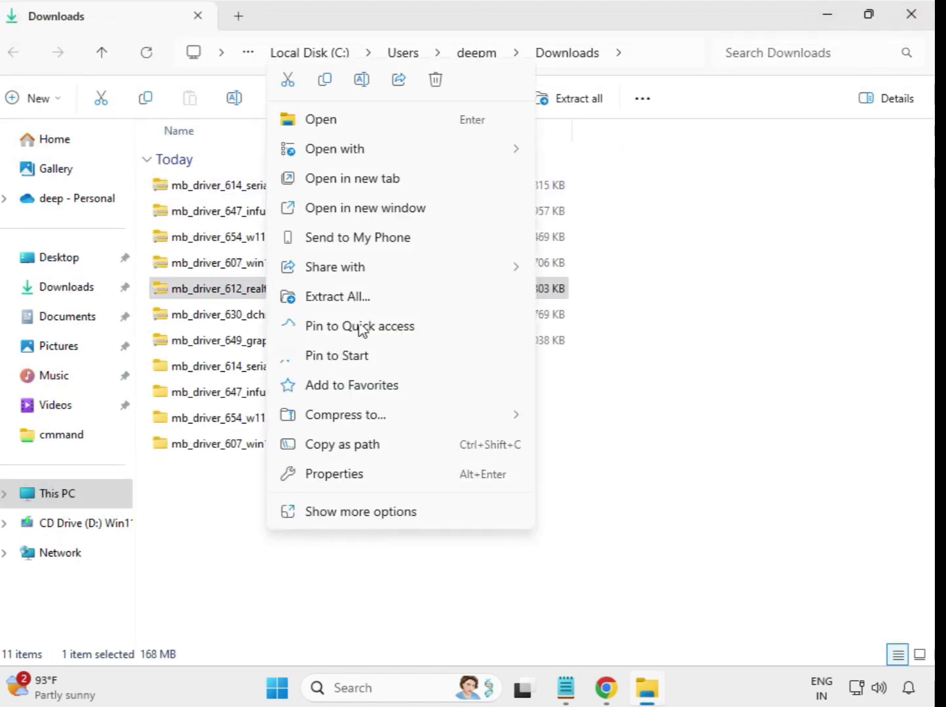
{"action": "left_click", "coordinate": [367, 300]}
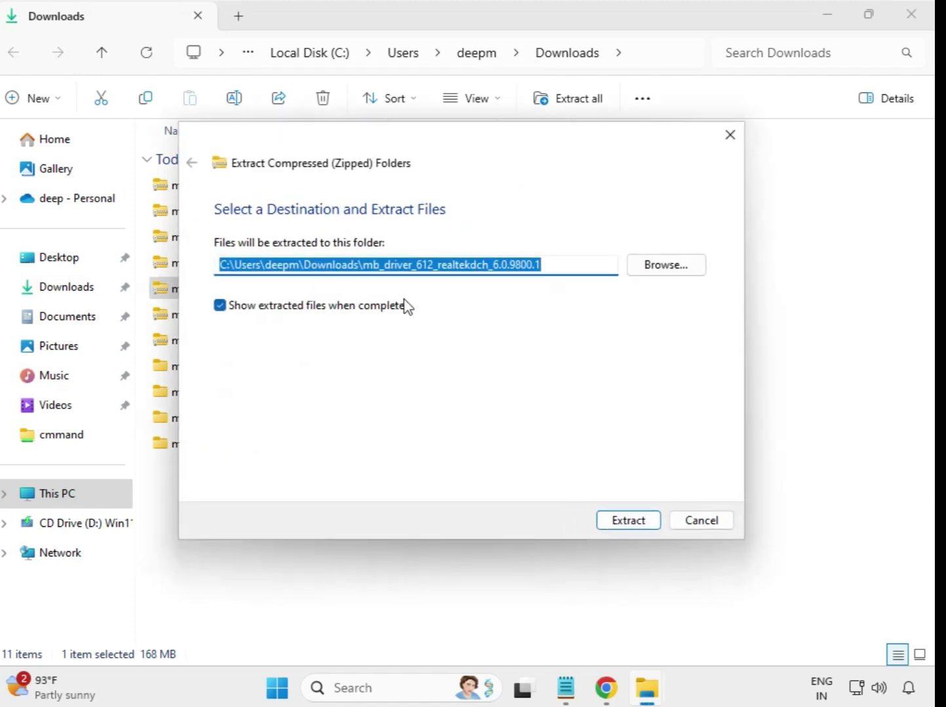
{"action": "left_click", "coordinate": [619, 522]}
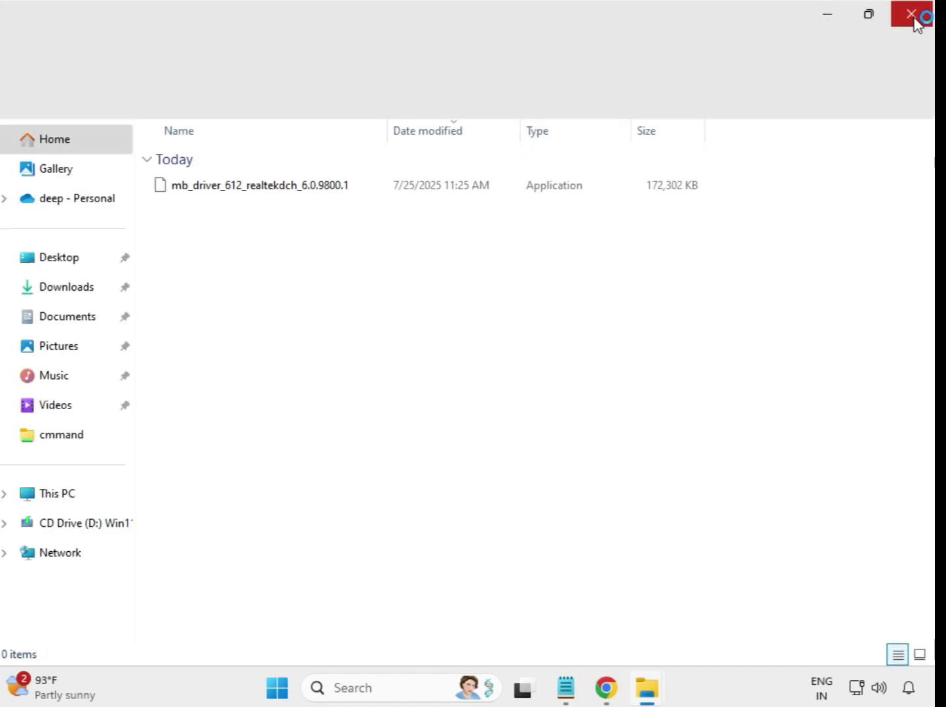
{"action": "left_click", "coordinate": [913, 14]}
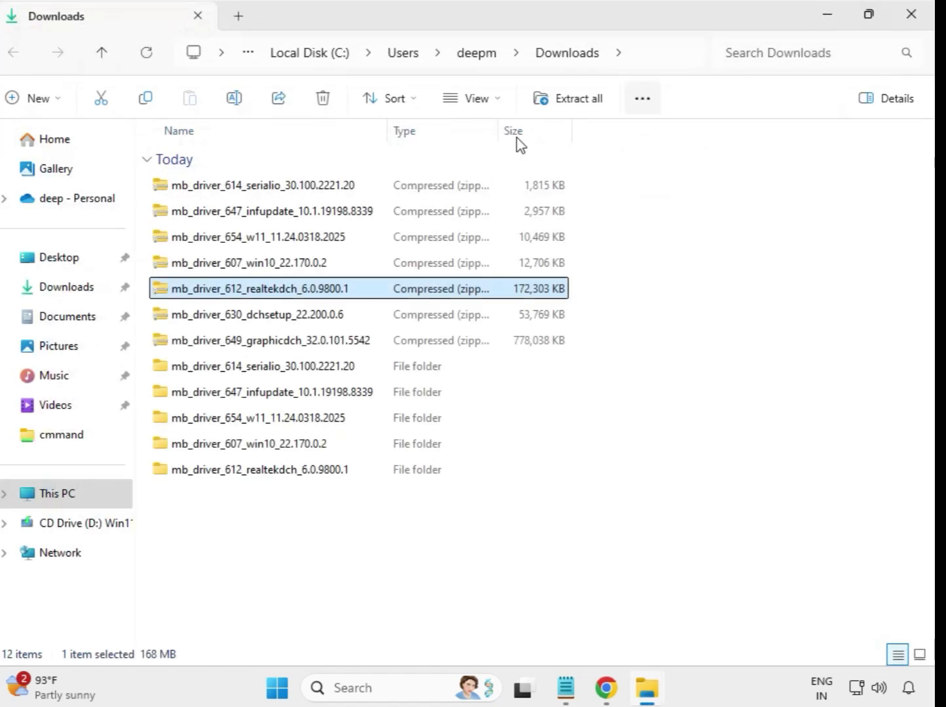
Extract the mb_driver_630_dchsetup_22.200.0.6 archive to its default folder in Downloads and close the extracted folder's window.
{"action": "left_click", "coordinate": [260, 320]}
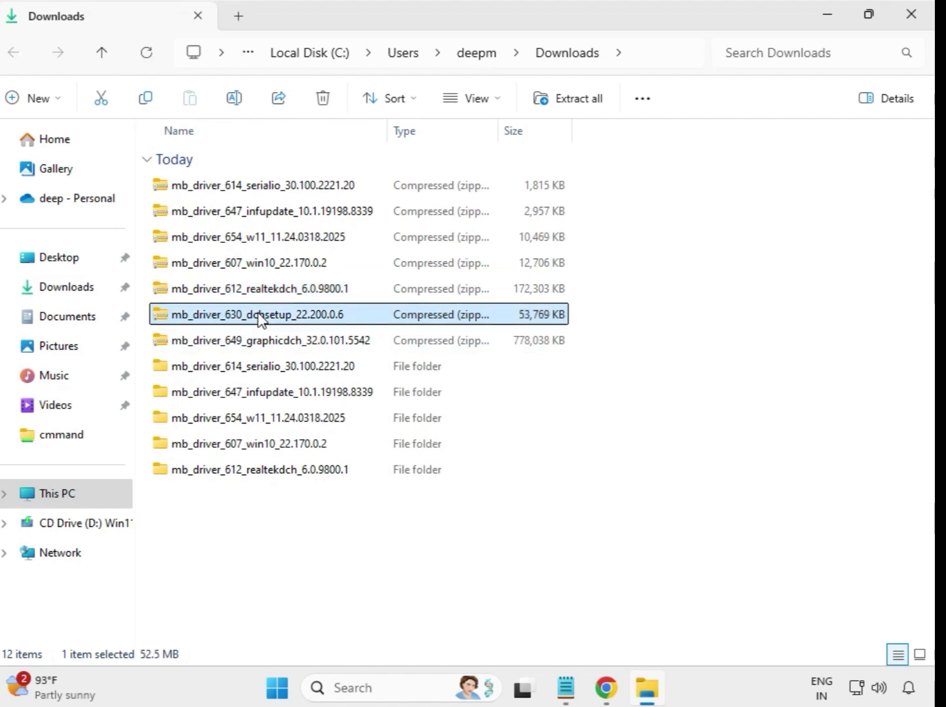
{"action": "right_click", "coordinate": [260, 320]}
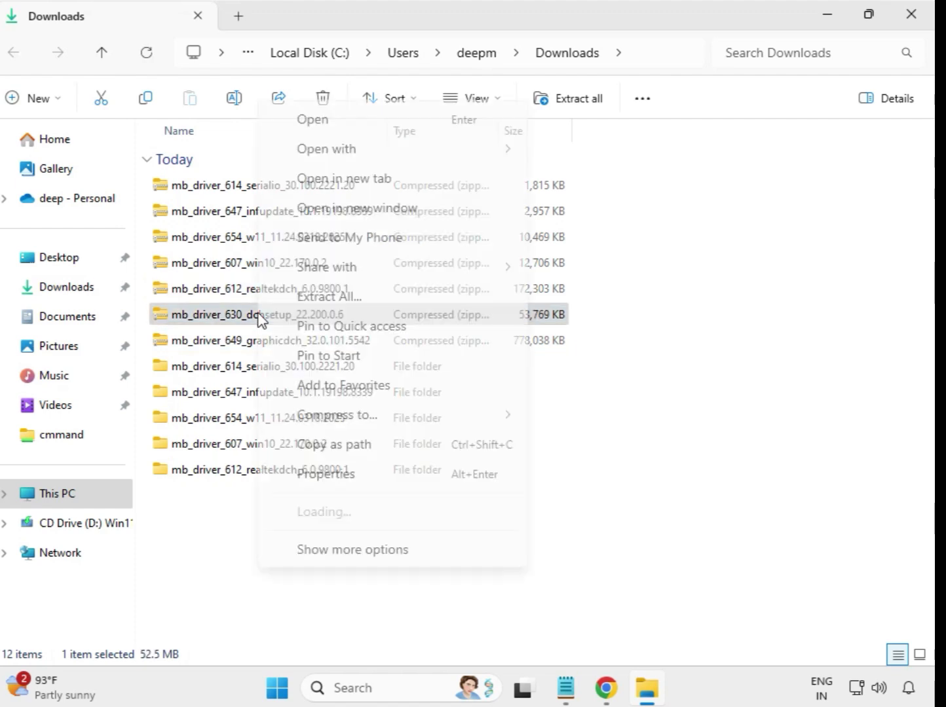
{"action": "left_click", "coordinate": [326, 303]}
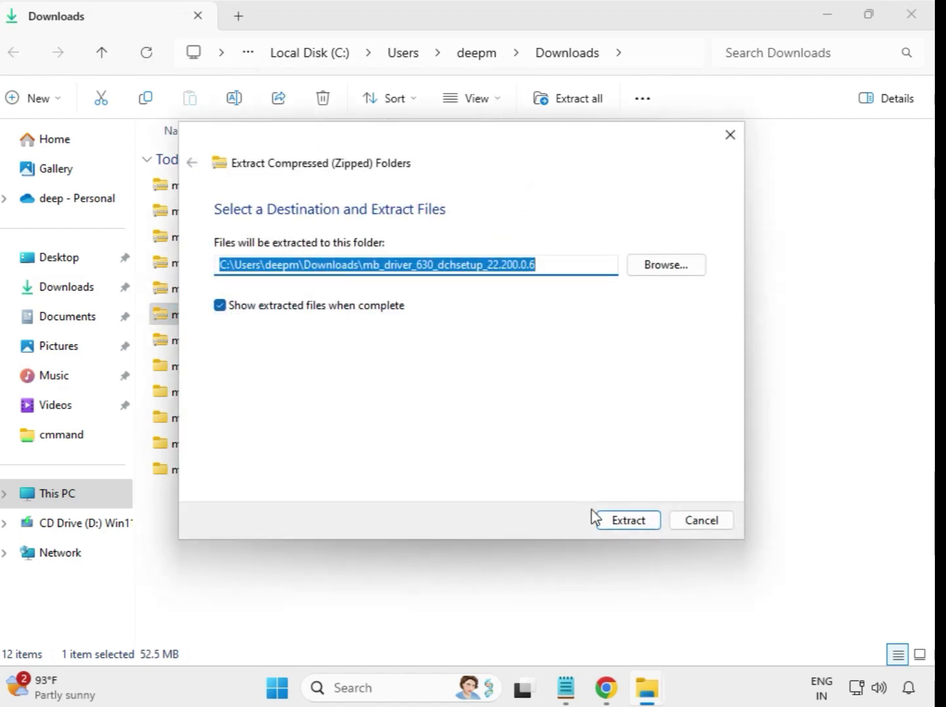
{"action": "left_click", "coordinate": [624, 522]}
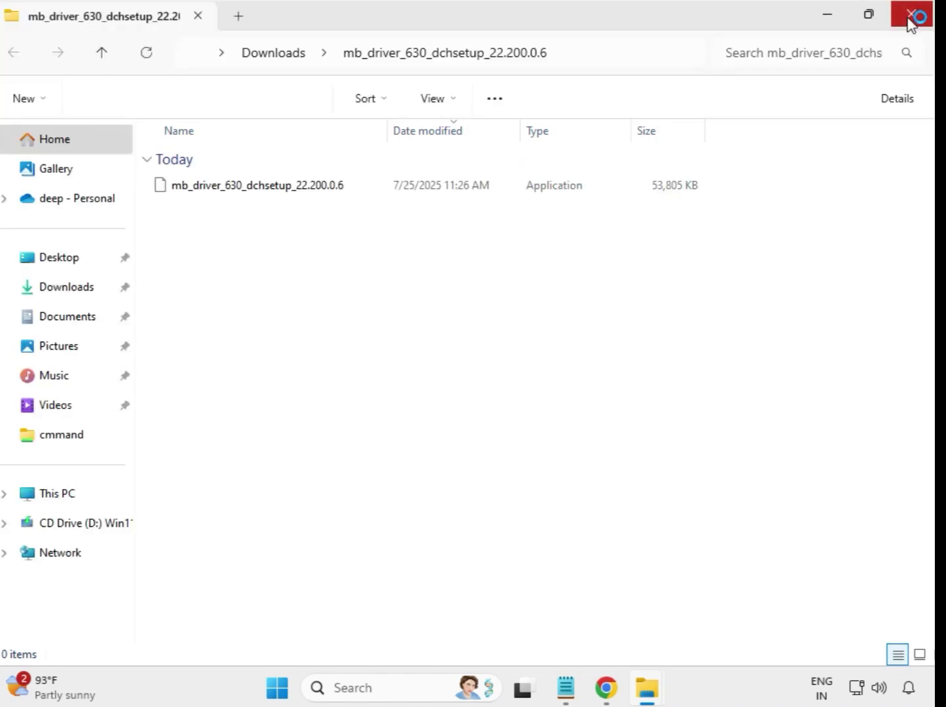
{"action": "left_click", "coordinate": [912, 19]}
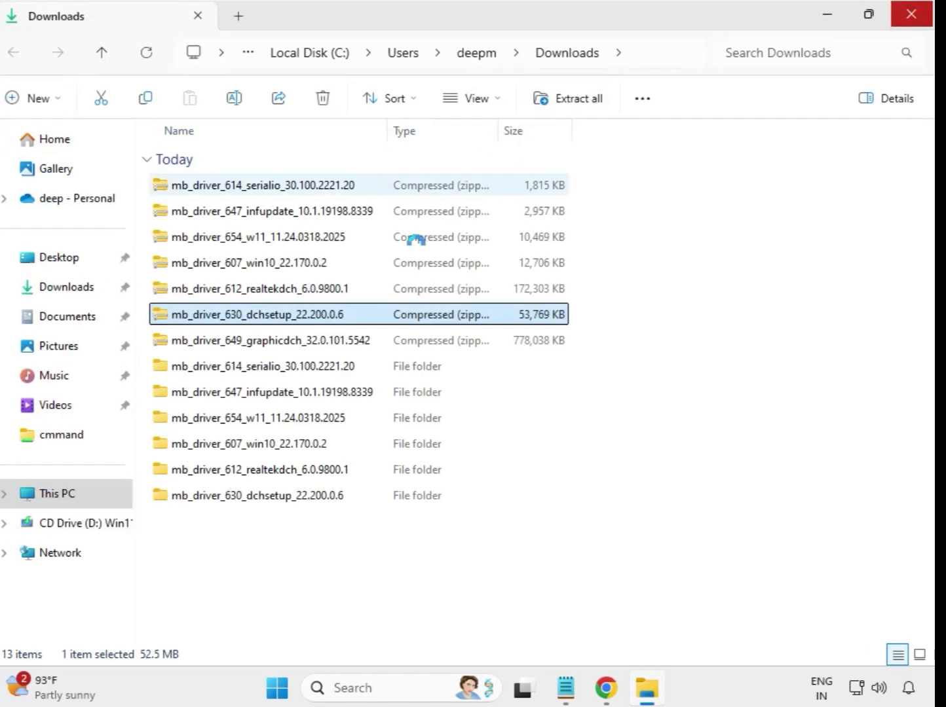
Extract the mb_driver_649_graphicdch_32.0.101.5542 archive to its default folder in Downloads and close the extracted folder's window.
{"action": "left_click", "coordinate": [286, 347]}
{"action": "right_click", "coordinate": [285, 347]}
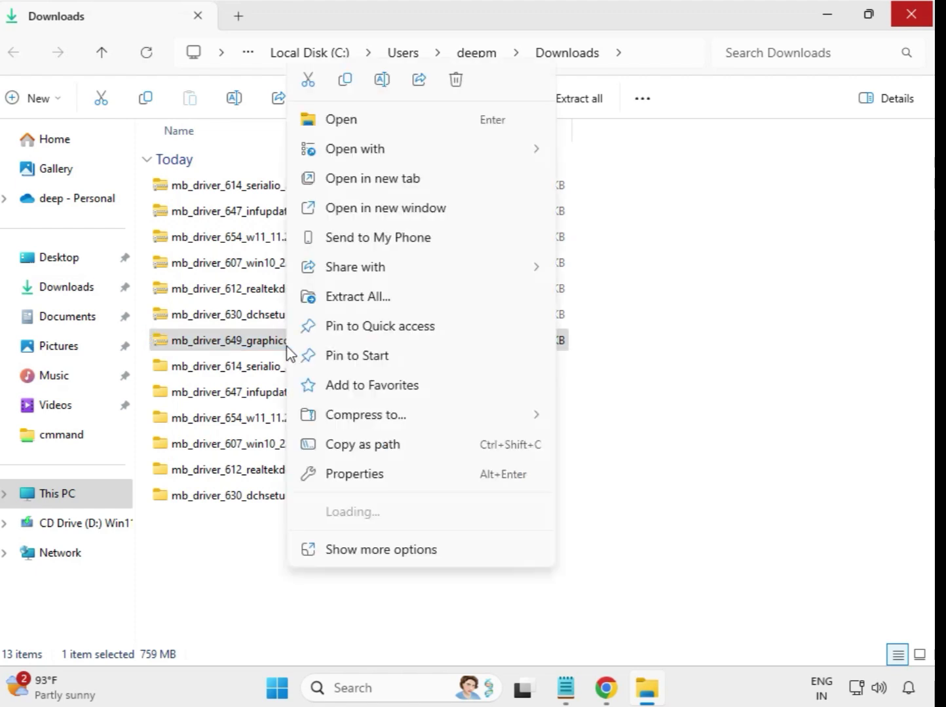
{"action": "left_click", "coordinate": [372, 297]}
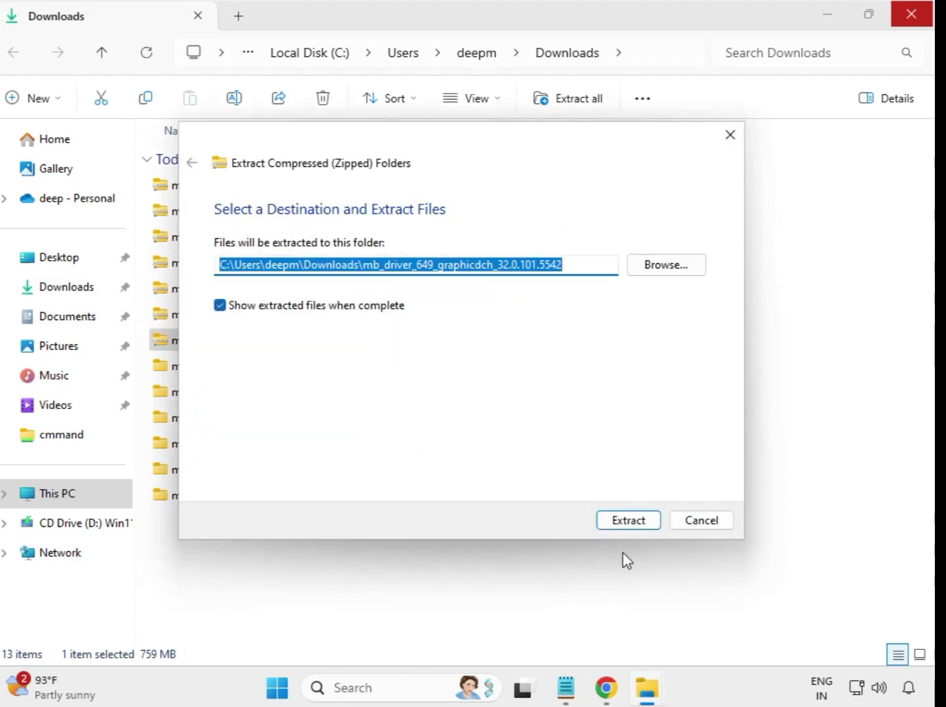
{"action": "left_click", "coordinate": [626, 522]}
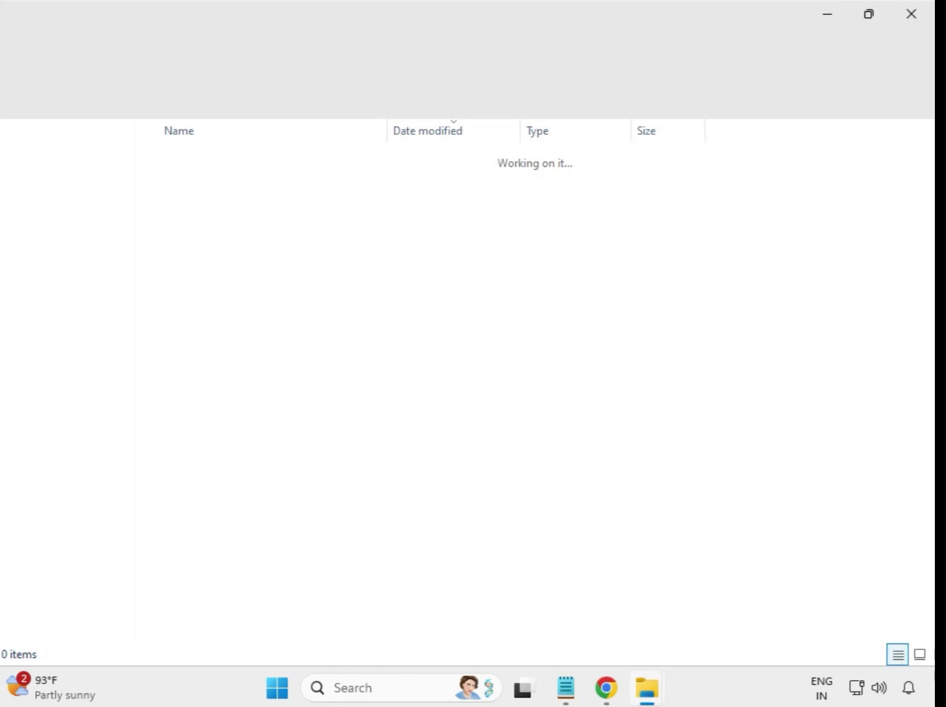
{"action": "left_click", "coordinate": [911, 16]}
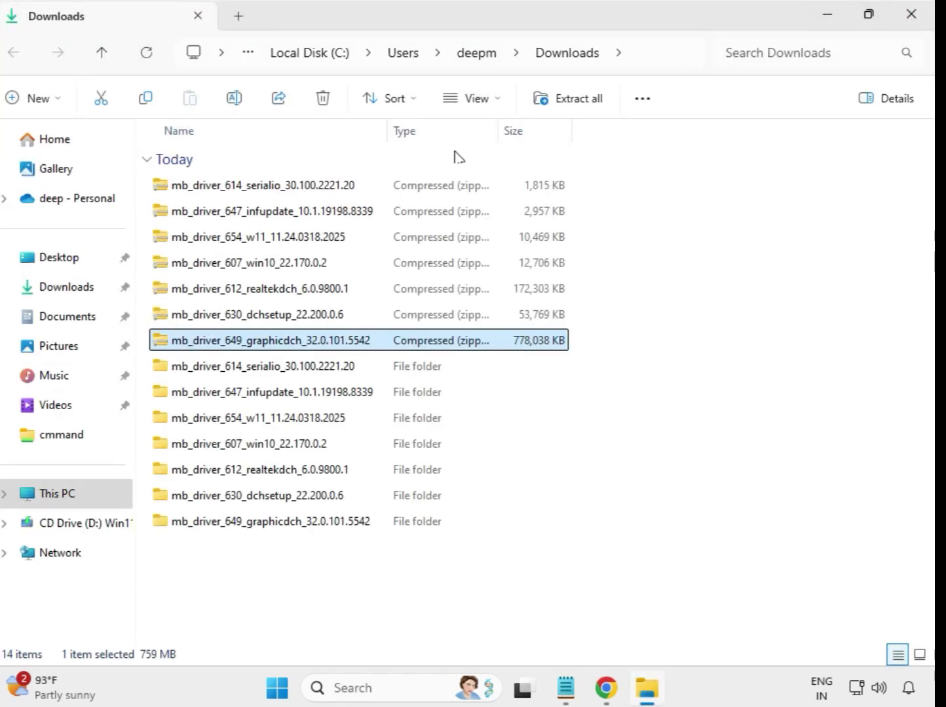
Refresh the Downloads folder listing, and briefly select all seven extracted driver folders before clearing the selection.
{"action": "left_click", "coordinate": [620, 551]}
{"action": "right_click", "coordinate": [352, 570]}
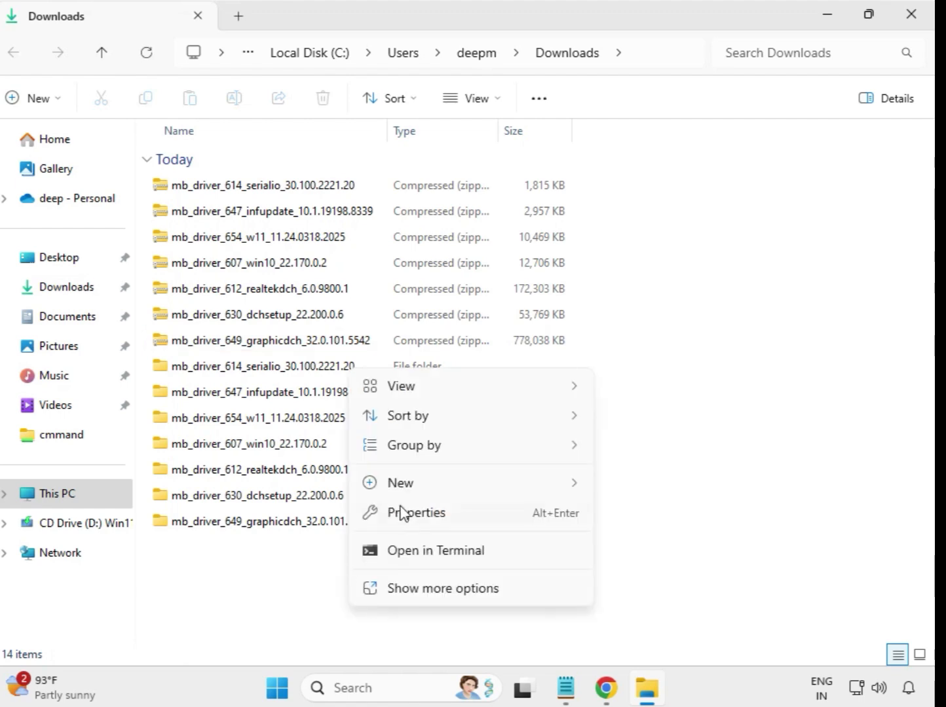
{"action": "left_click", "coordinate": [452, 587]}
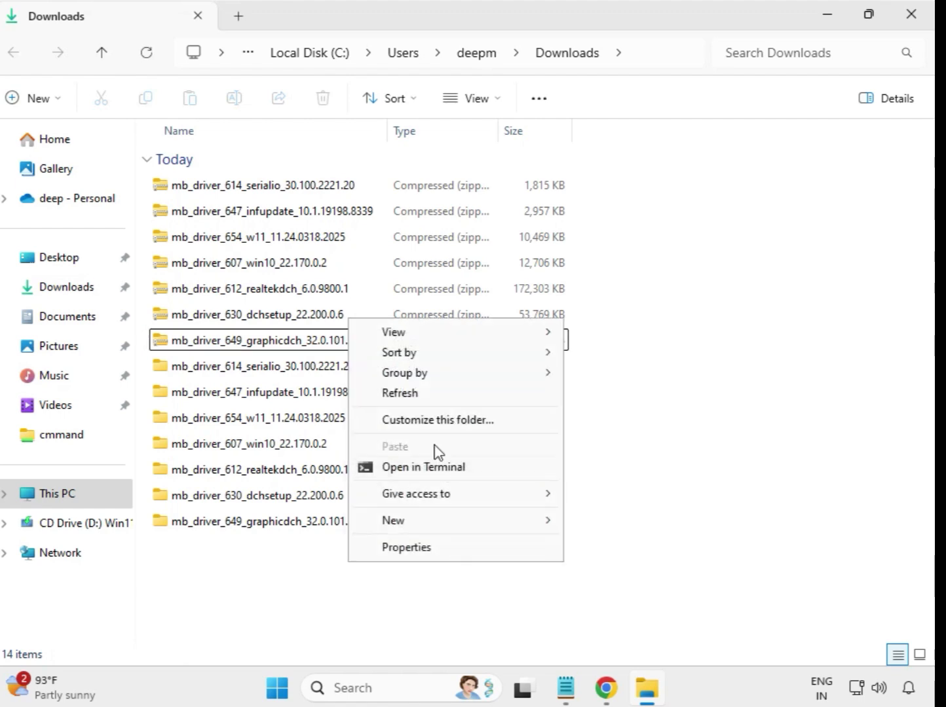
{"action": "left_click", "coordinate": [409, 396]}
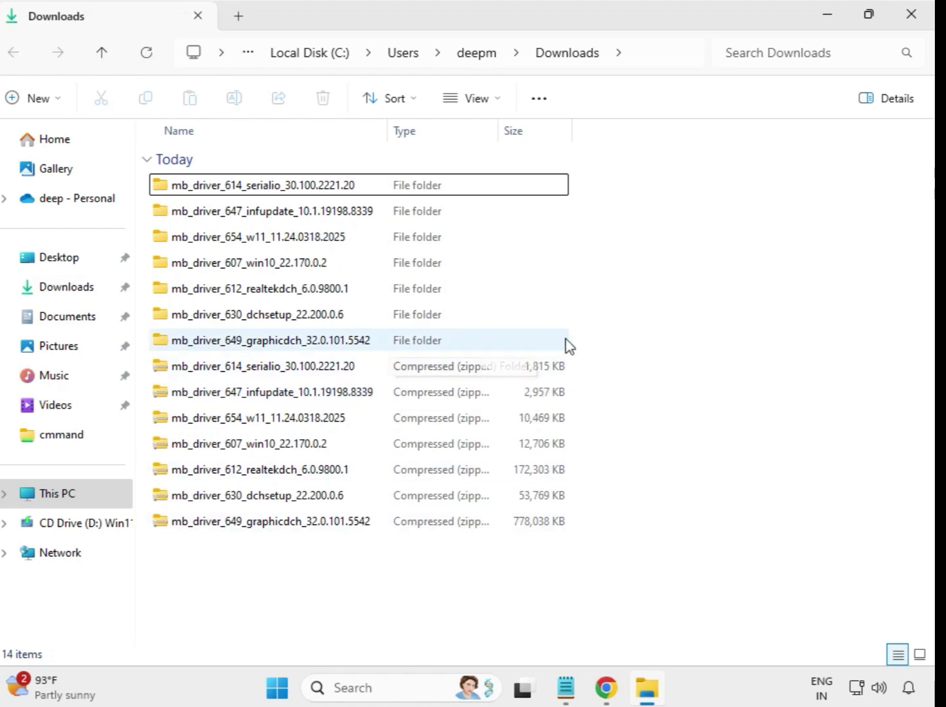
{"action": "left_click_drag", "start_coordinate": [556, 336], "coordinate": [359, 178]}
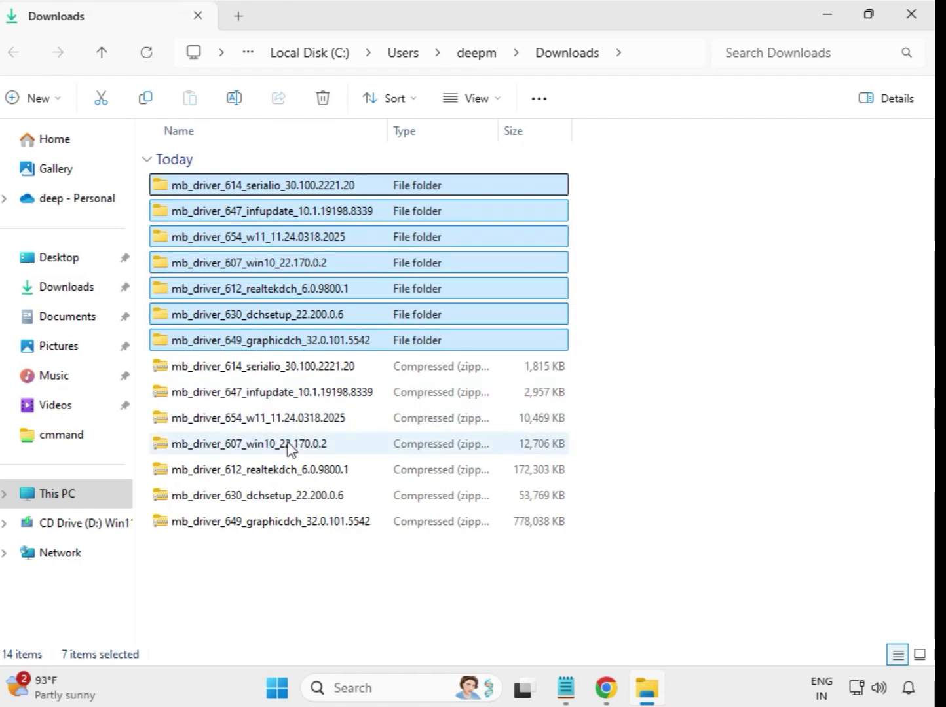
{"action": "left_click", "coordinate": [608, 228]}
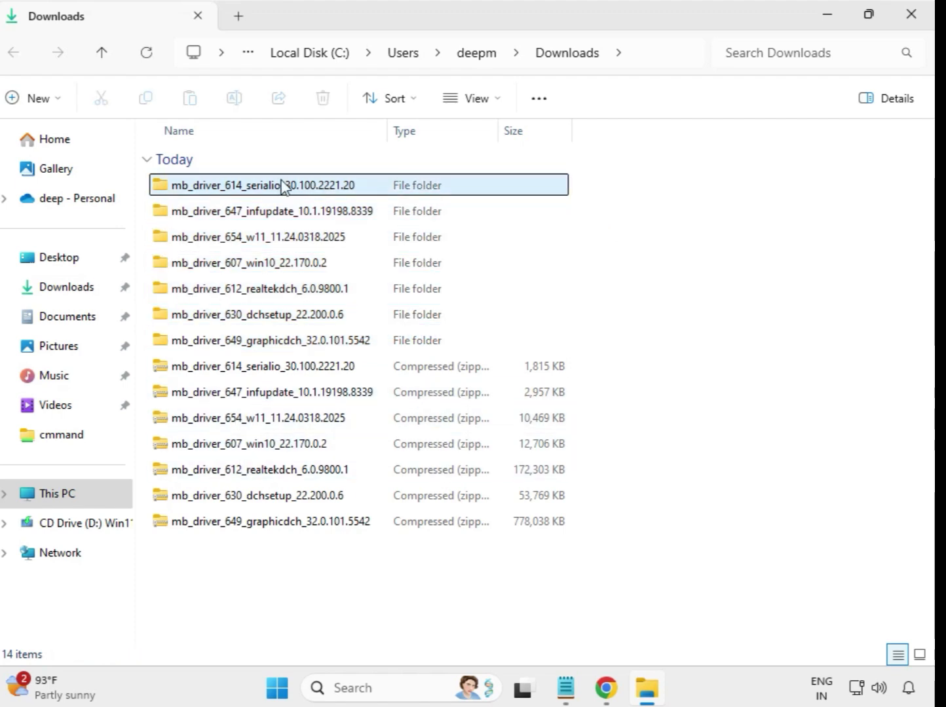
Run the mb_driver_614_serialio_30.100.2221.20 installer as administrator, dismiss the compatibility prompt, and return to Downloads.
{"action": "double_click", "coordinate": [263, 186]}
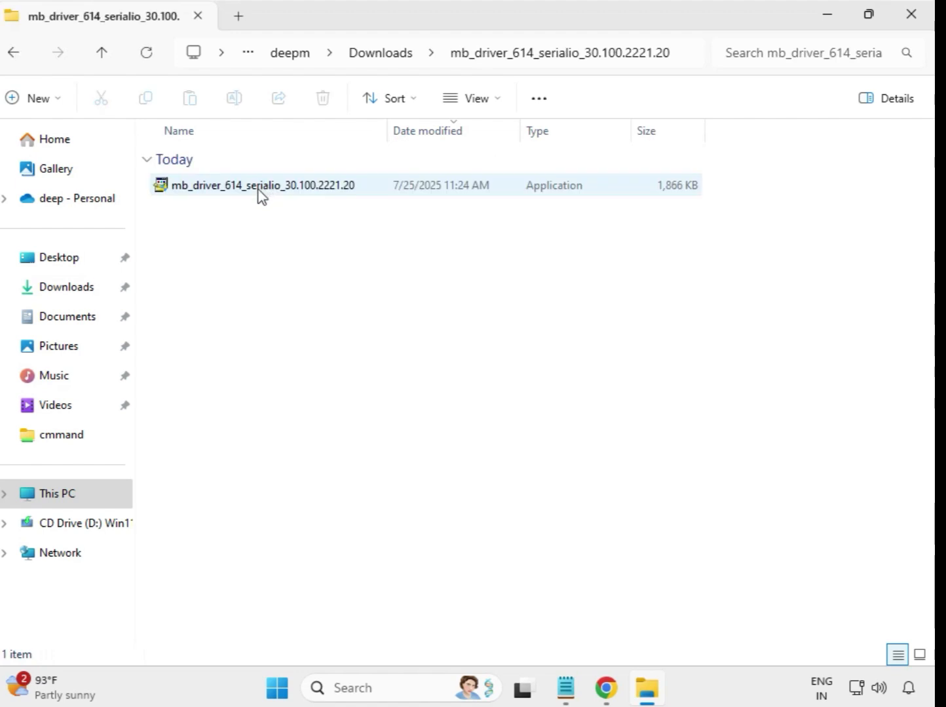
{"action": "left_click", "coordinate": [251, 189]}
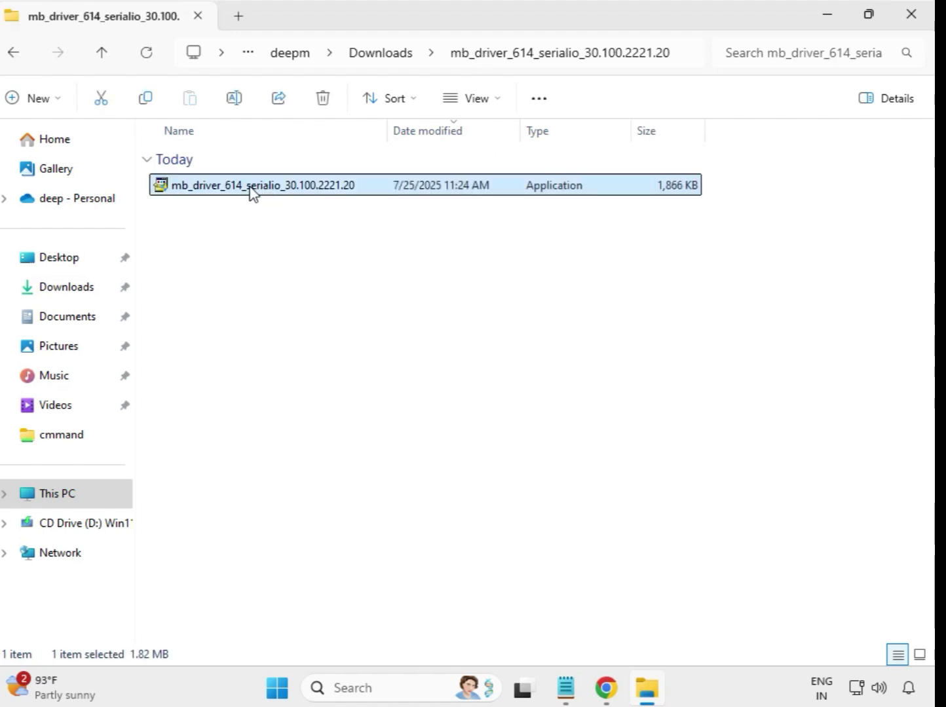
{"action": "right_click", "coordinate": [251, 192]}
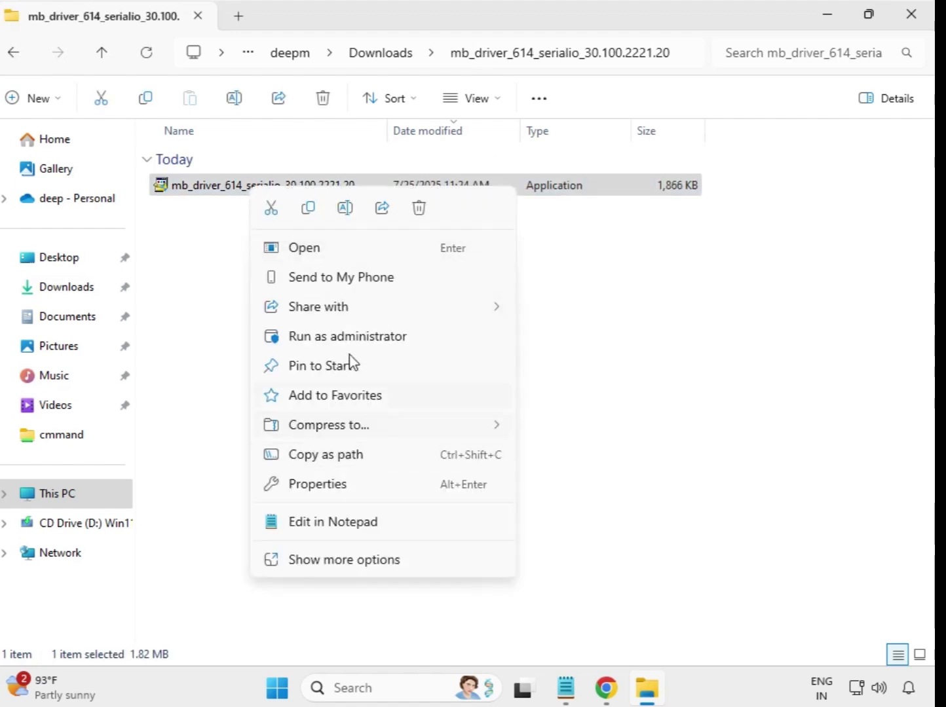
{"action": "left_click", "coordinate": [332, 338]}
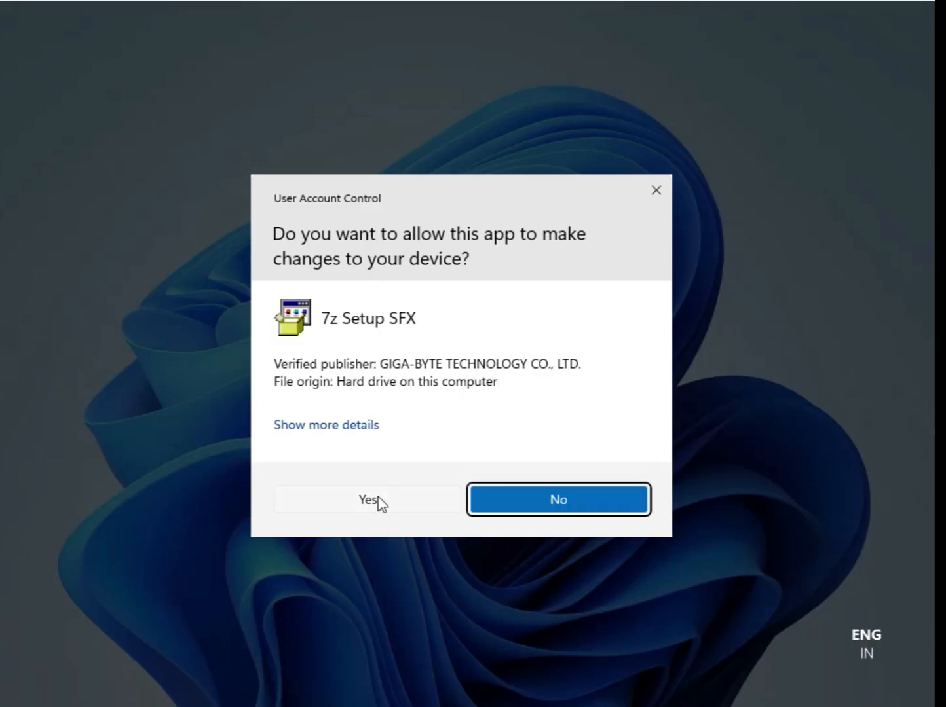
{"action": "left_click", "coordinate": [379, 502]}
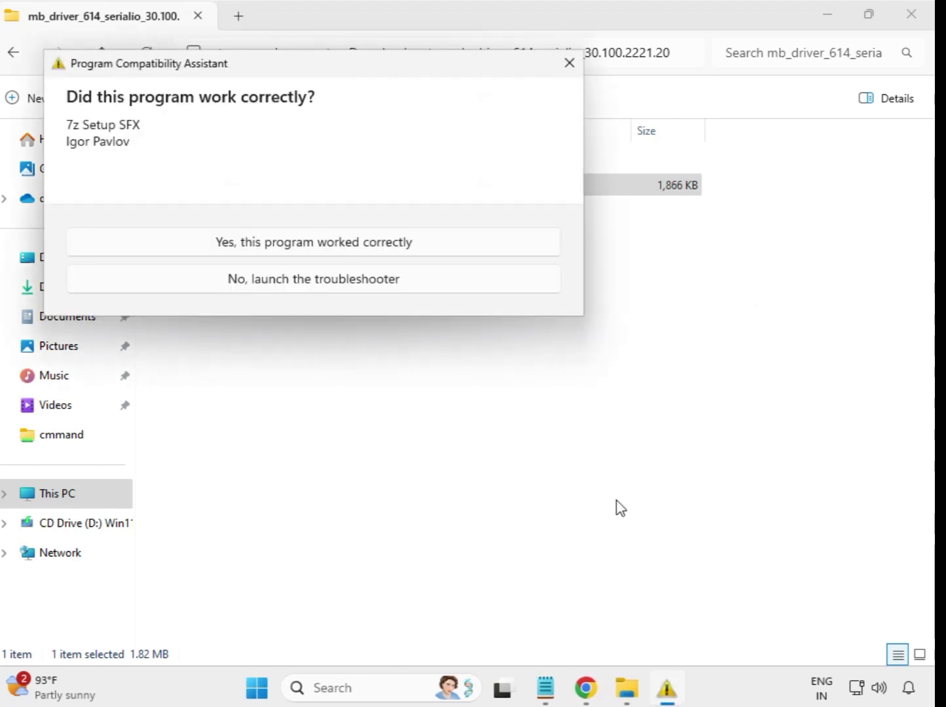
{"action": "key", "text": "Escape"}
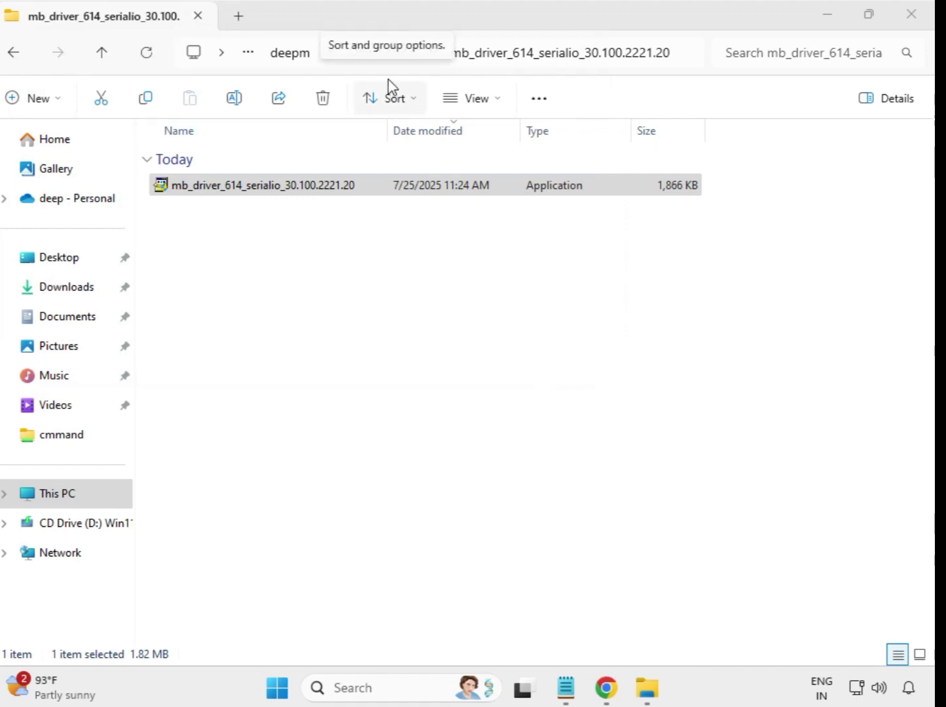
{"action": "left_click", "coordinate": [384, 186]}
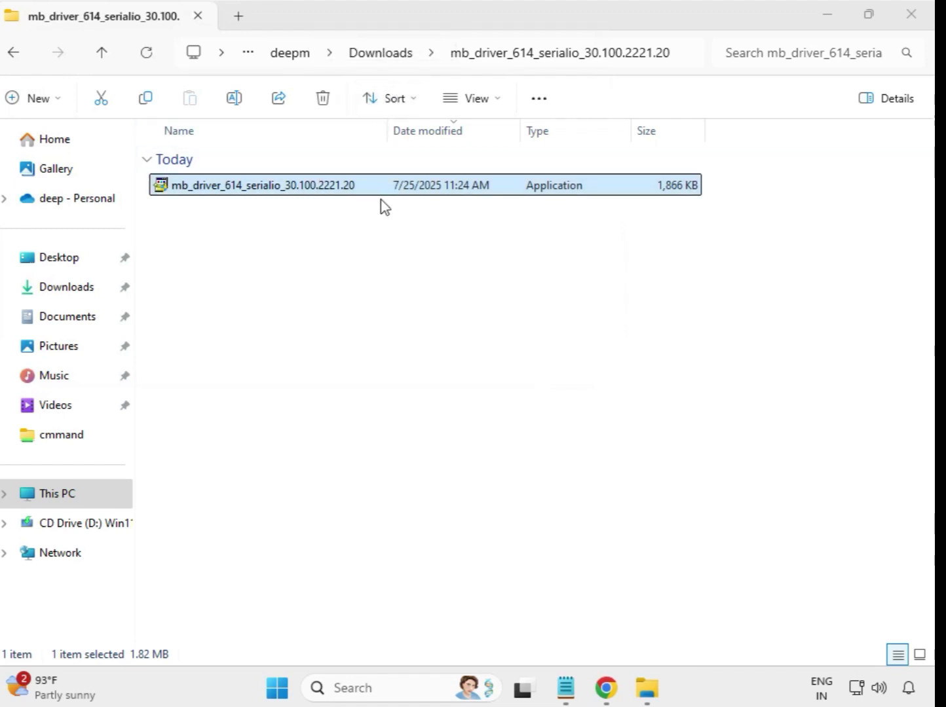
{"action": "left_click", "coordinate": [18, 57]}
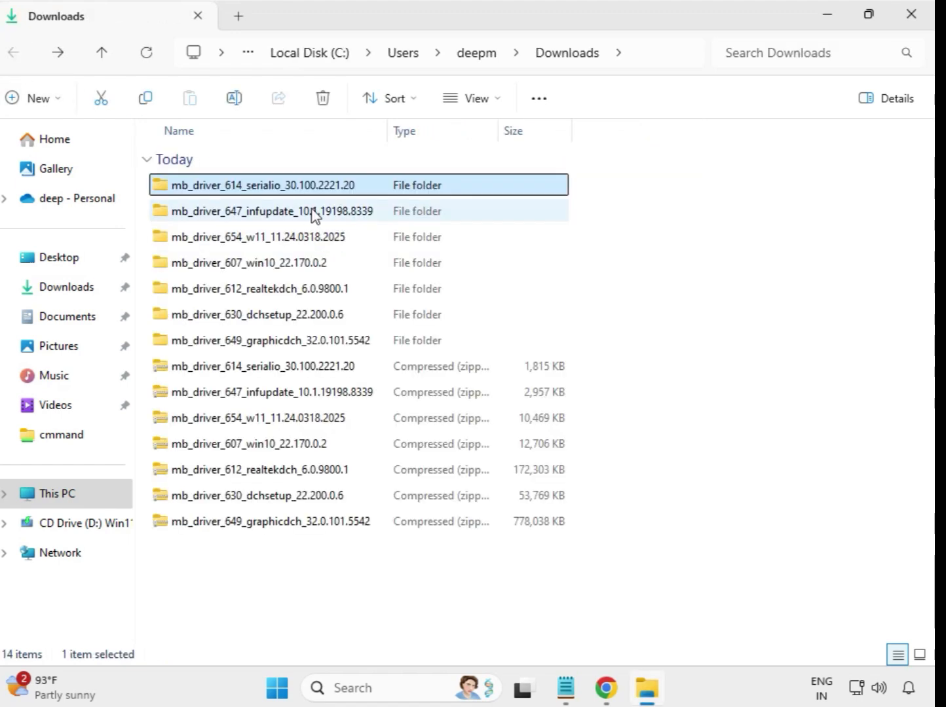
Run the mb_driver_647_infupdate_10.1.19198.8339 installer from its extracted folder as administrator, allow its changes, and return to Downloads.
{"action": "double_click", "coordinate": [313, 213]}
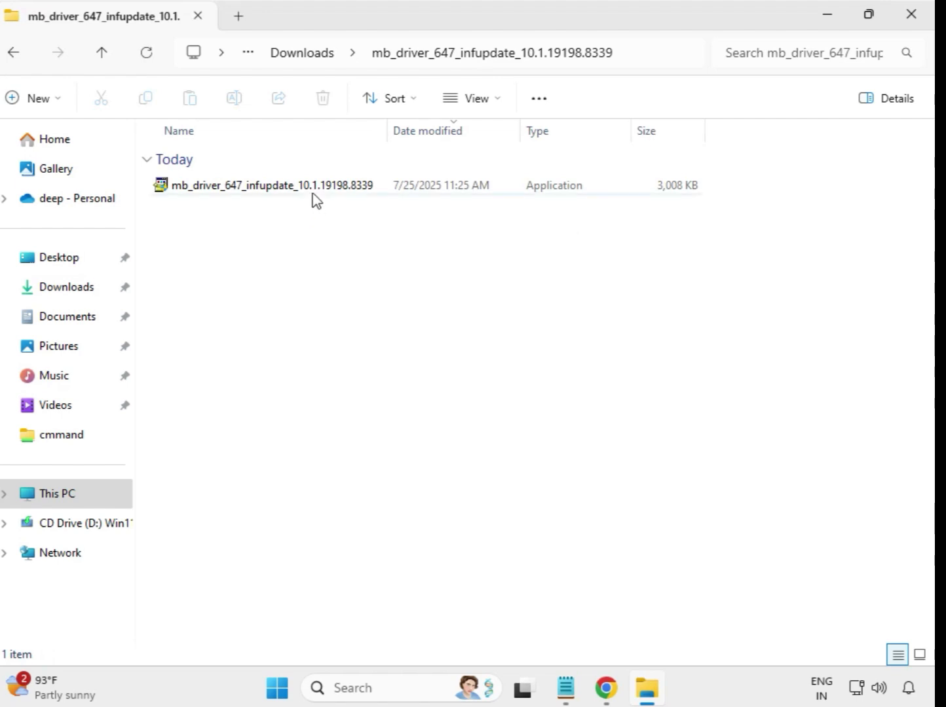
{"action": "left_click", "coordinate": [315, 190]}
{"action": "right_click", "coordinate": [315, 191]}
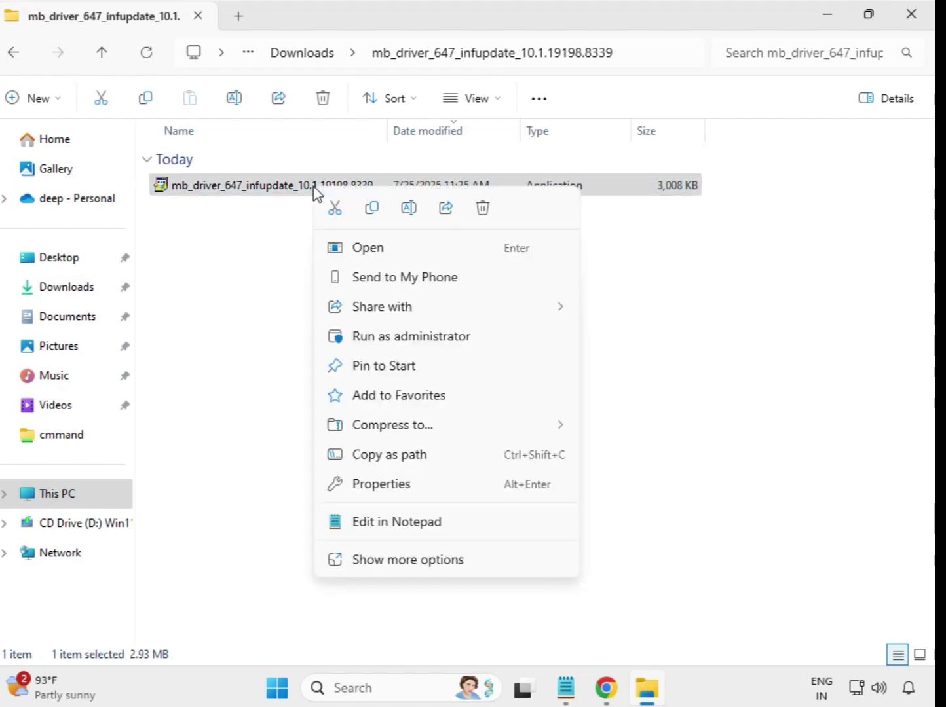
{"action": "left_click", "coordinate": [421, 341]}
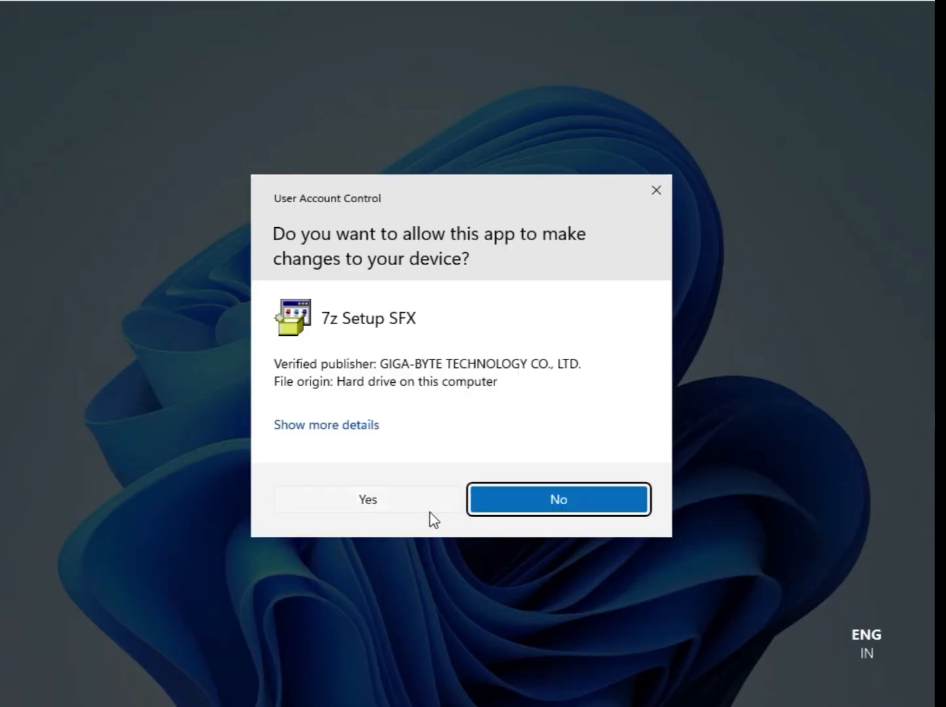
{"action": "left_click", "coordinate": [427, 502]}
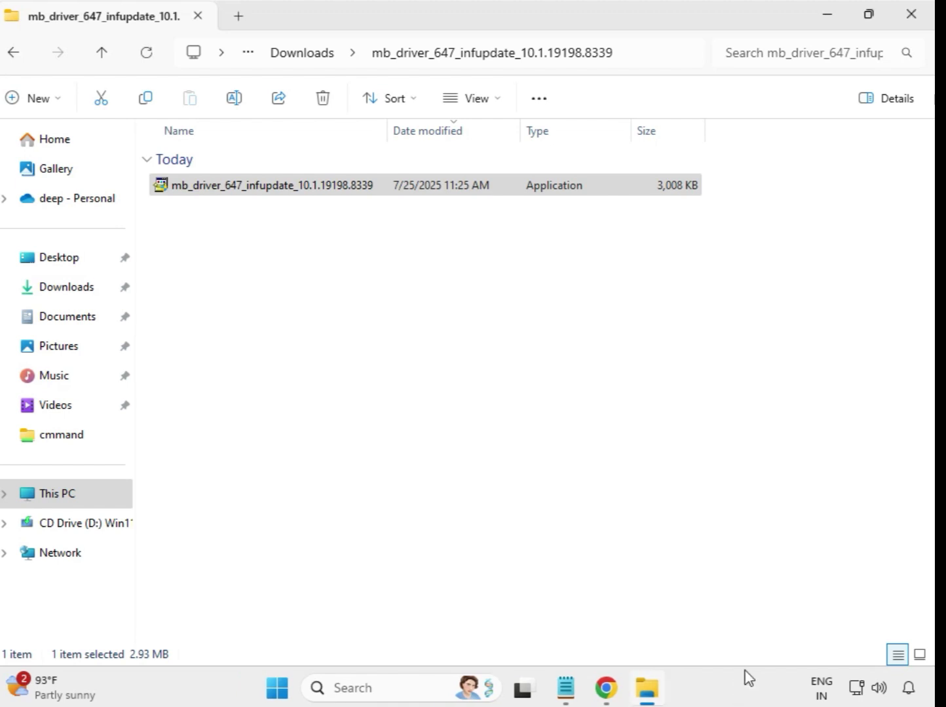
{"action": "left_click", "coordinate": [284, 61]}
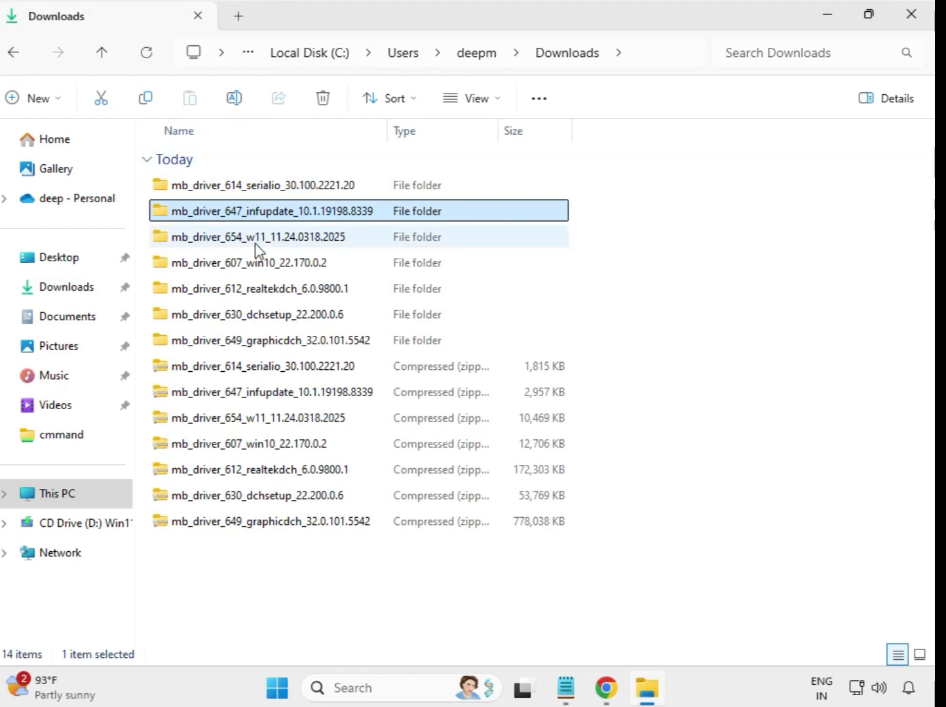
Run the mb_driver_654_w11_11.24.0318.2025 installer from its extracted folder as administrator, allow its changes, and return to Downloads.
{"action": "double_click", "coordinate": [266, 239]}
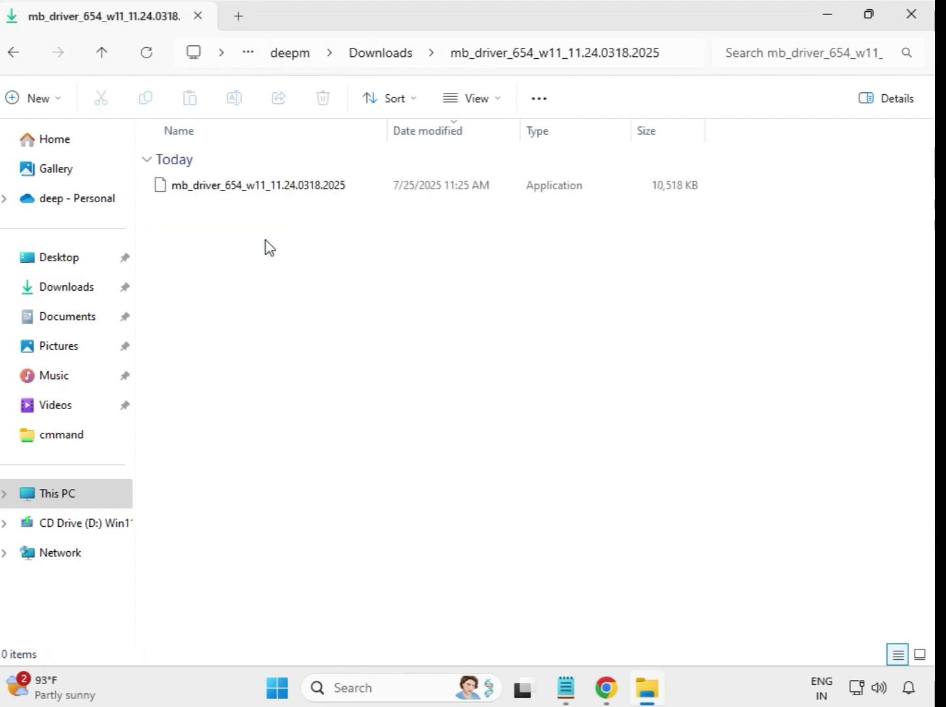
{"action": "left_click", "coordinate": [276, 191]}
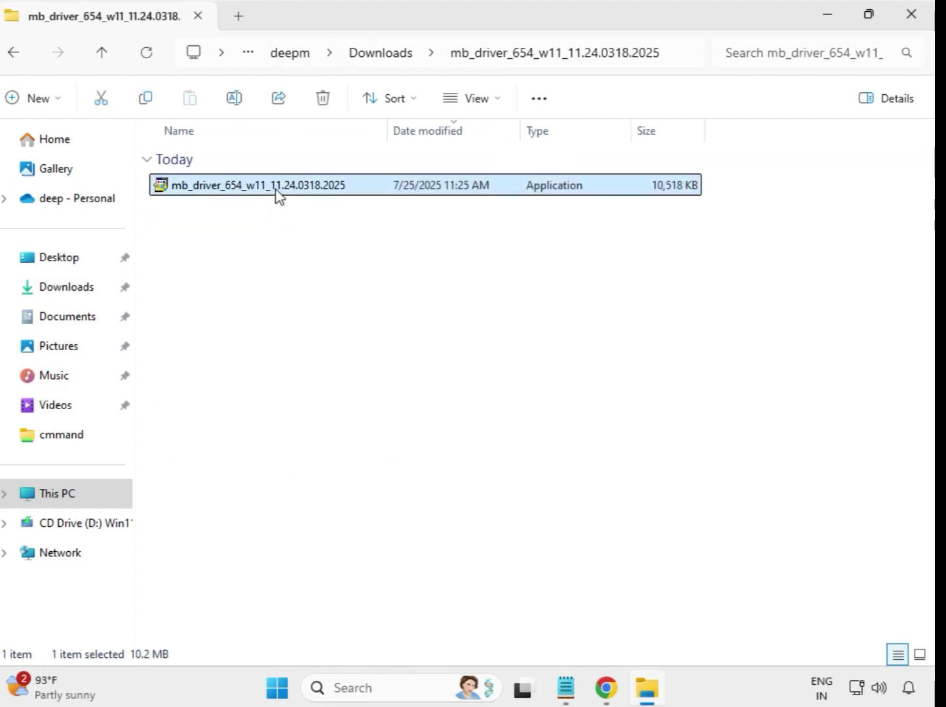
{"action": "right_click", "coordinate": [279, 195]}
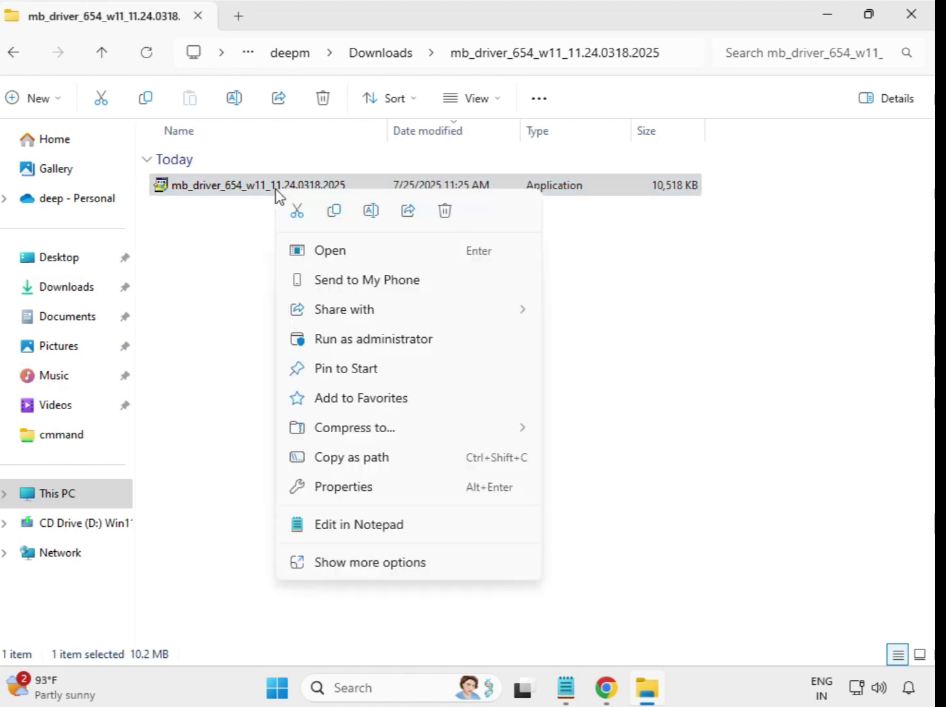
{"action": "left_click", "coordinate": [366, 340]}
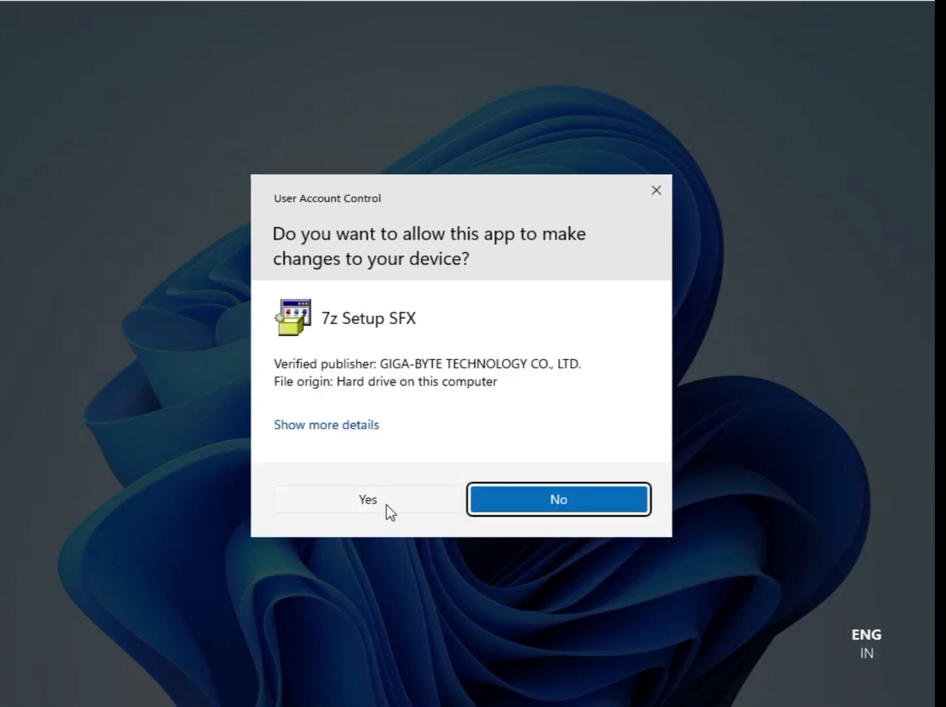
{"action": "left_click", "coordinate": [390, 511]}
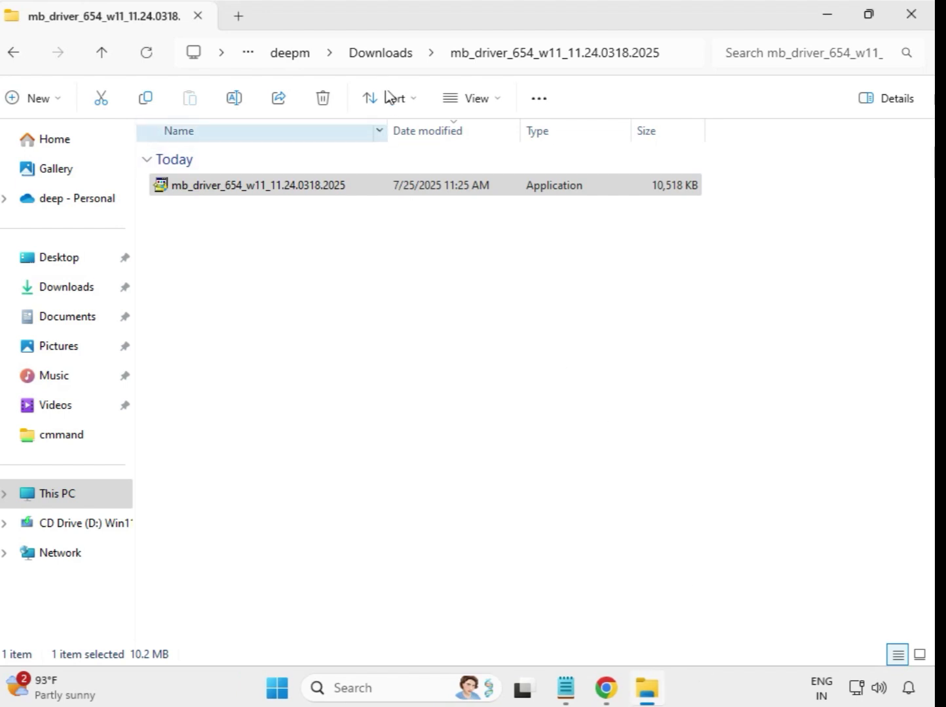
{"action": "left_click", "coordinate": [384, 55]}
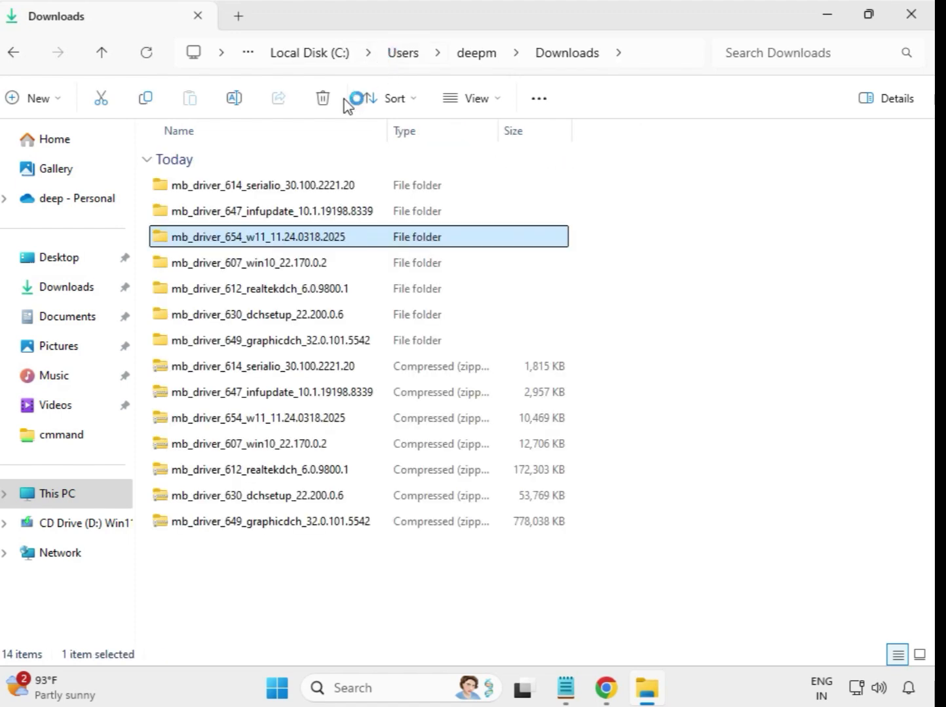
Run the mb_driver_607_win10_22.170.0.2 installer from its extracted folder as administrator, allow its changes, and return to Downloads.
{"action": "double_click", "coordinate": [273, 263]}
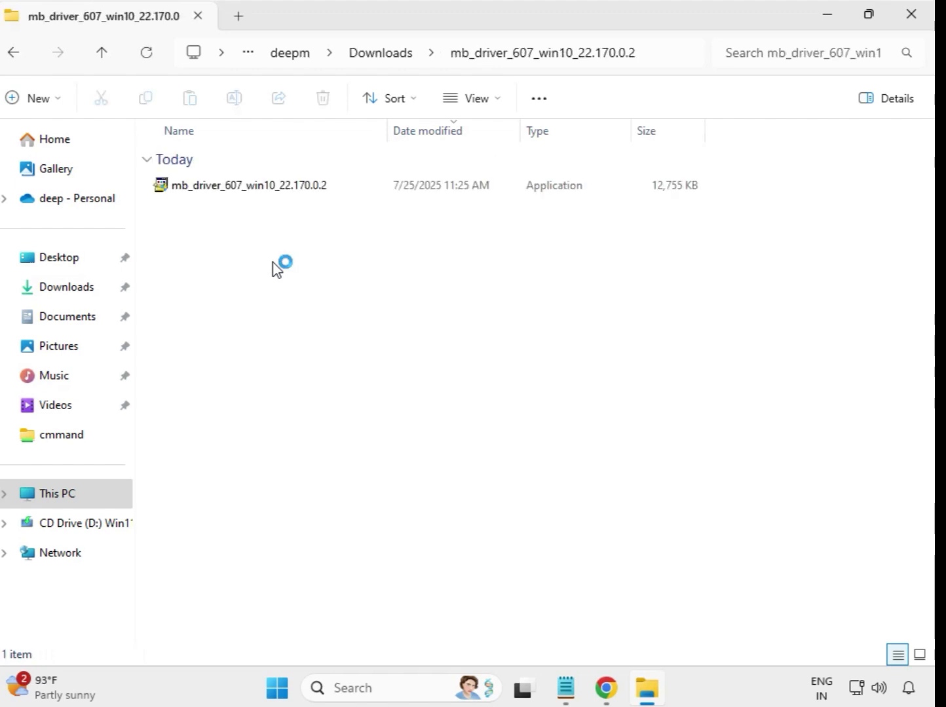
{"action": "left_click", "coordinate": [260, 190]}
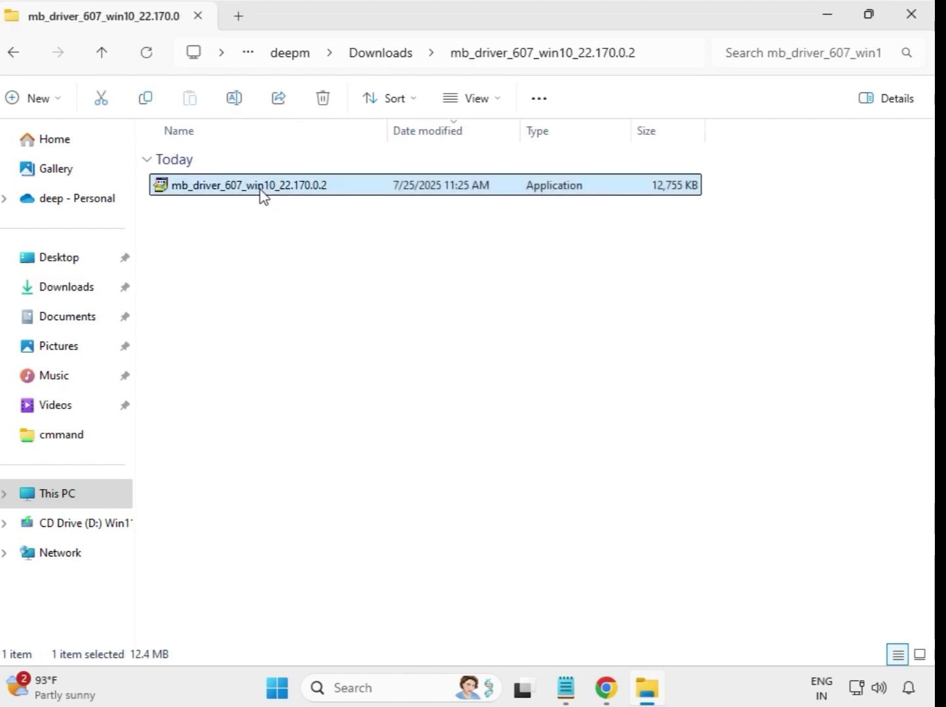
{"action": "right_click", "coordinate": [260, 190]}
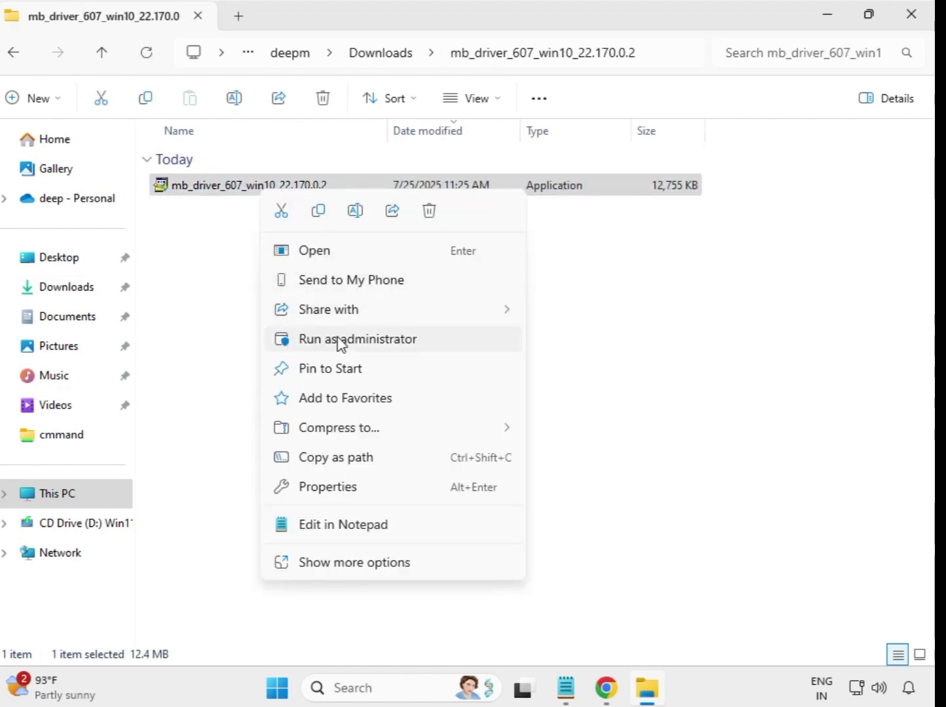
{"action": "left_click", "coordinate": [364, 339]}
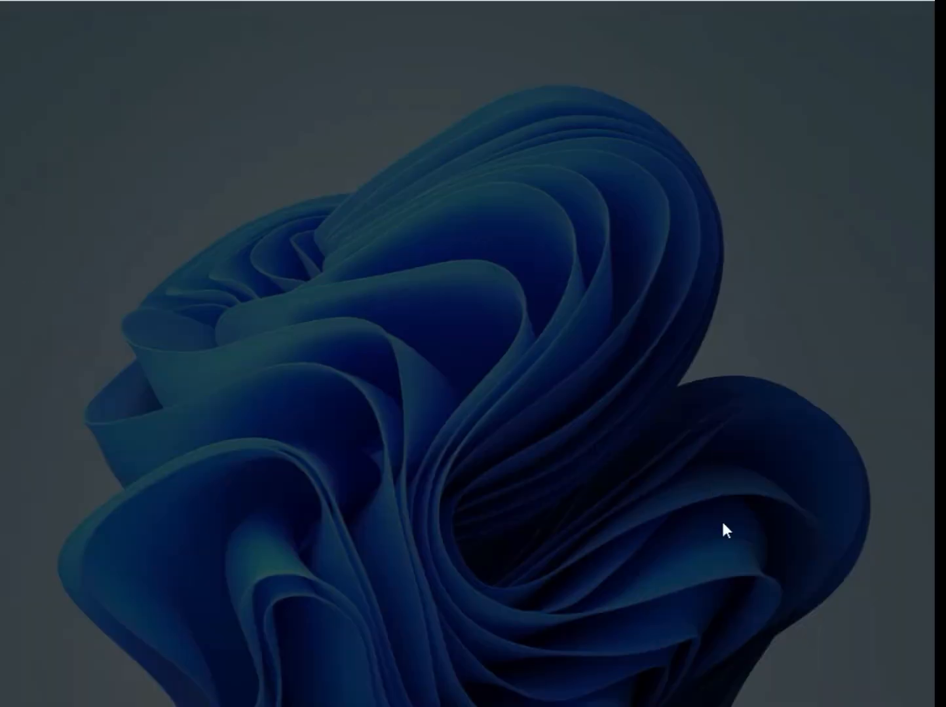
{"action": "left_click", "coordinate": [391, 507]}
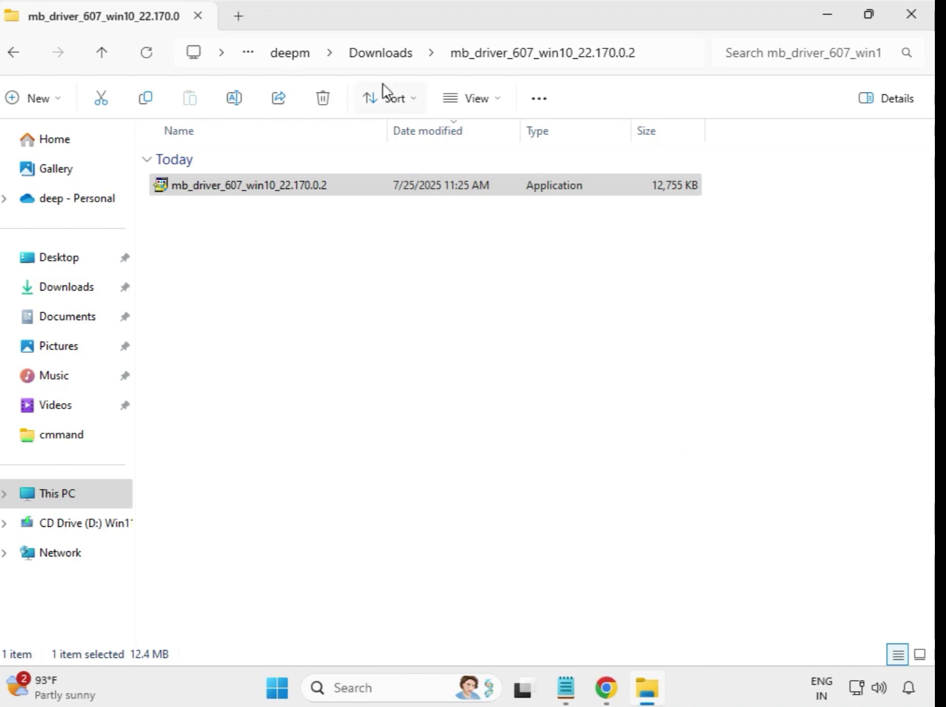
{"action": "left_click", "coordinate": [378, 54]}
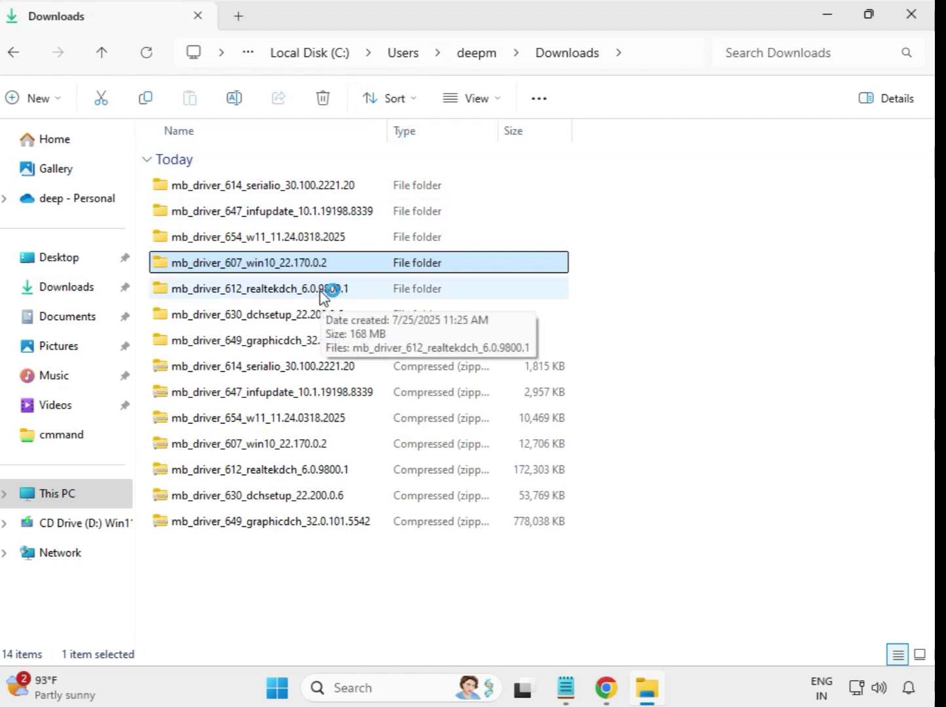
Run the mb_driver_612_realtekdch_6.0.9800.1 installer from its extracted folder as administrator, allow its changes, and return to Downloads.
{"action": "left_click", "coordinate": [324, 295]}
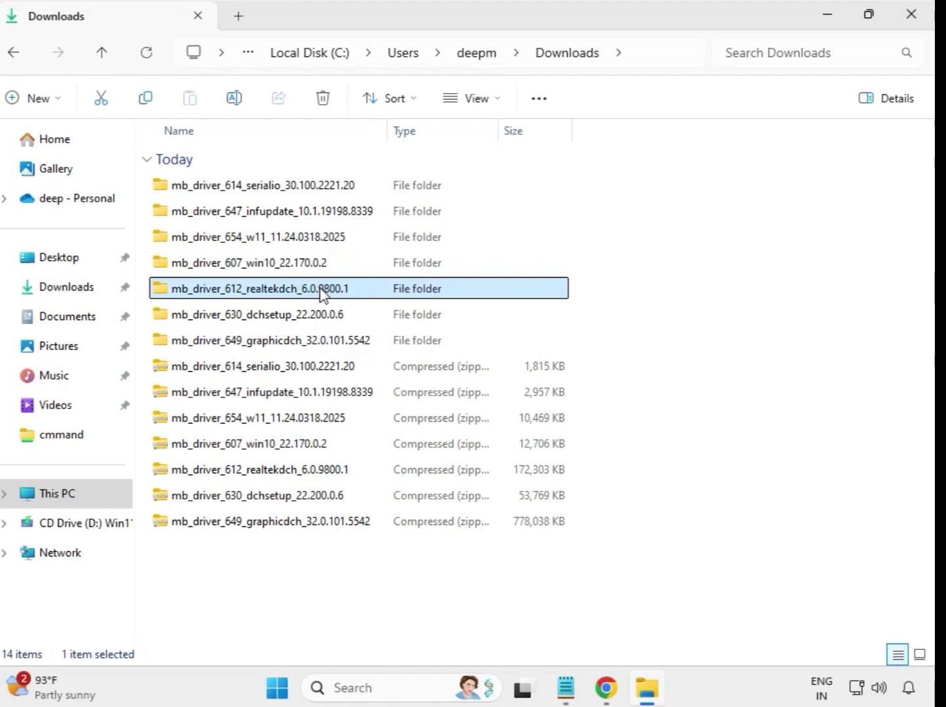
{"action": "double_click", "coordinate": [376, 293]}
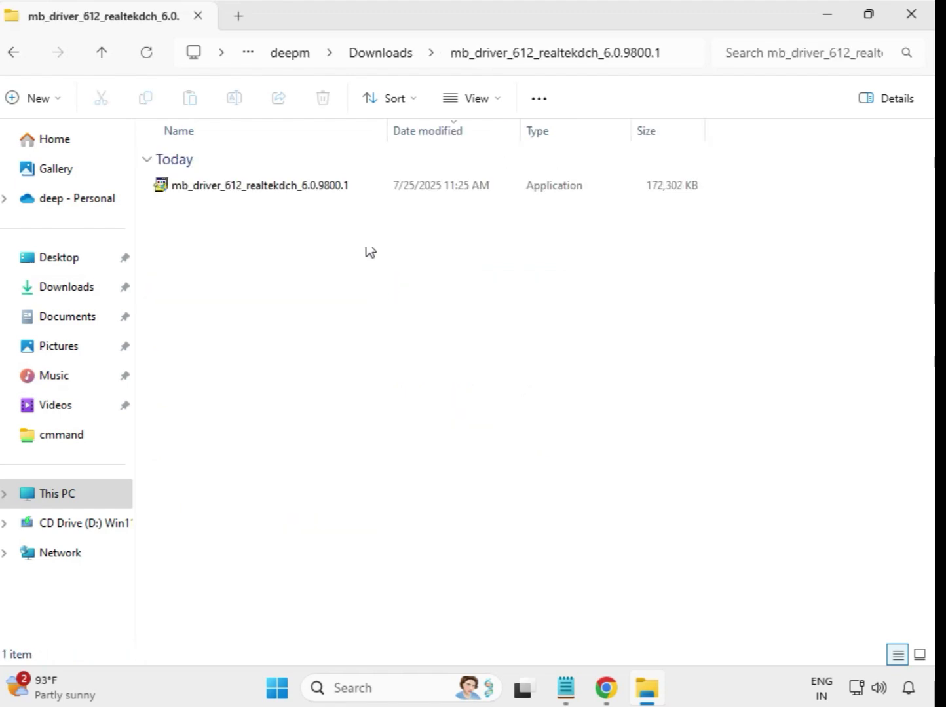
{"action": "left_click", "coordinate": [290, 188]}
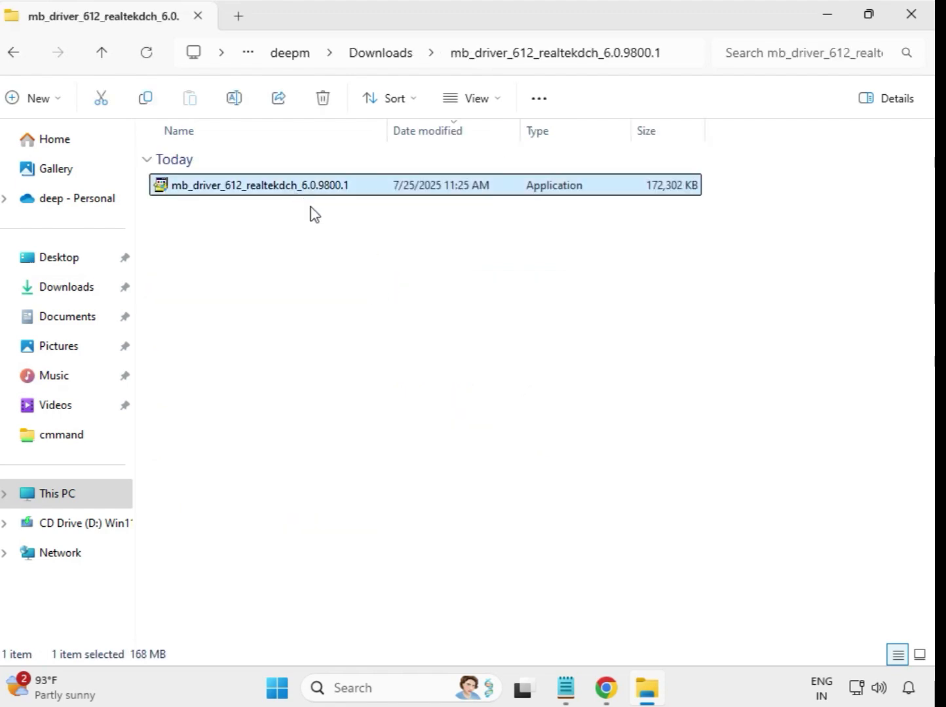
{"action": "right_click", "coordinate": [291, 191]}
{"action": "left_click", "coordinate": [410, 338]}
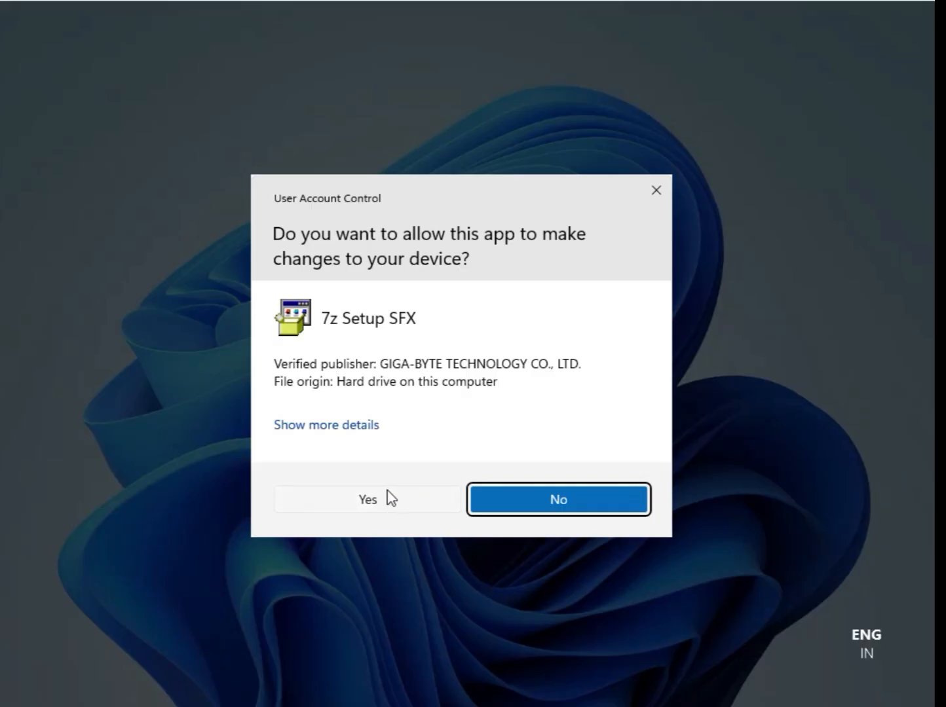
{"action": "left_click", "coordinate": [387, 498]}
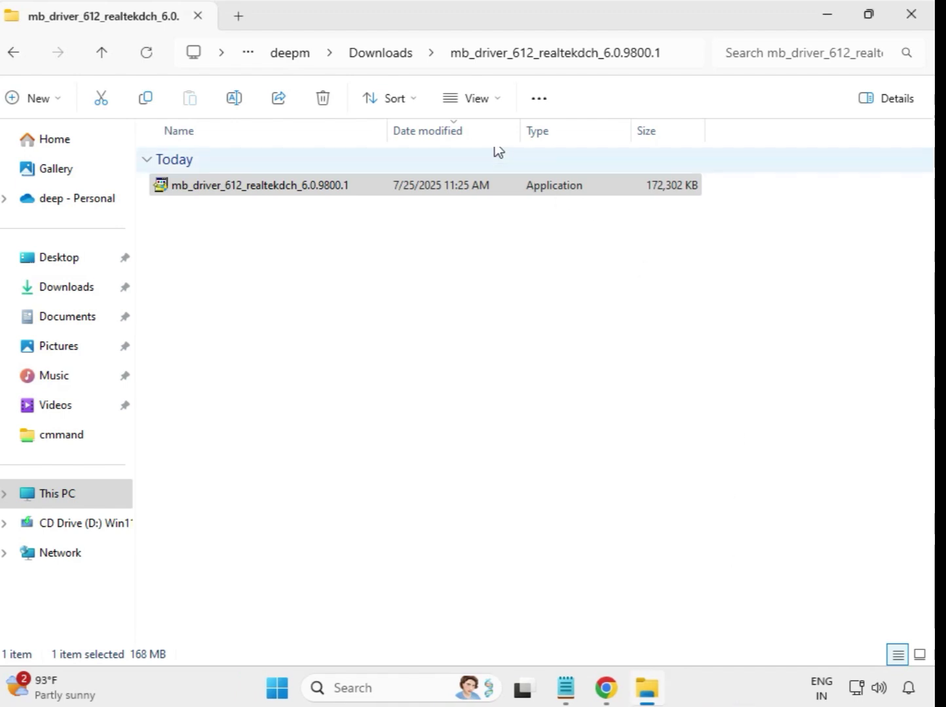
{"action": "left_click", "coordinate": [385, 63]}
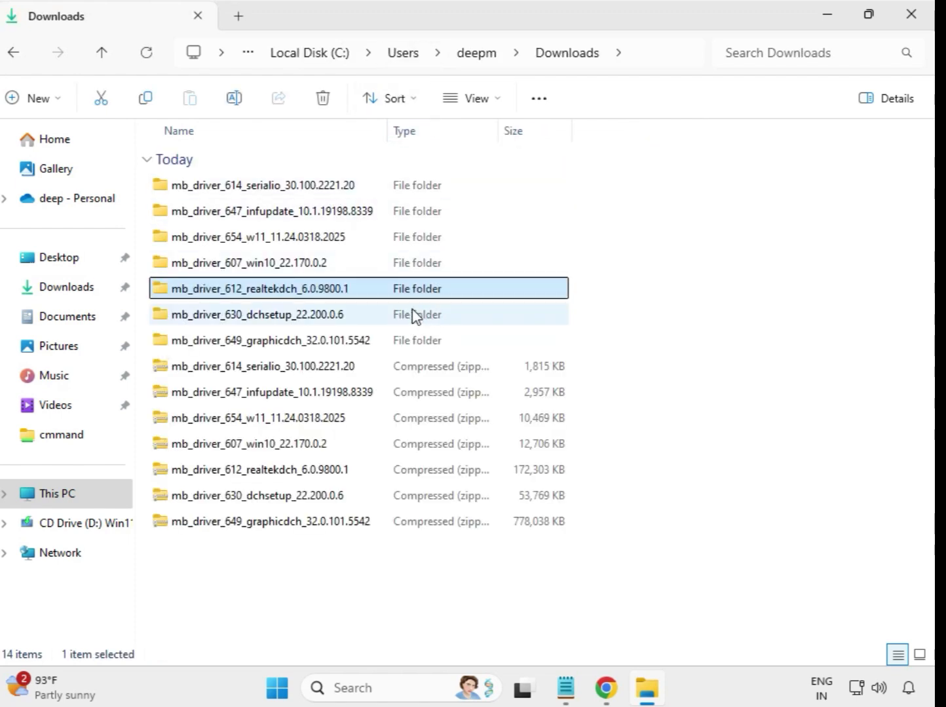
Run the mb_driver_630_dchsetup_22.200.0.6 installer from its extracted folder as administrator, allow its changes, and return to Downloads.
{"action": "left_click", "coordinate": [310, 321]}
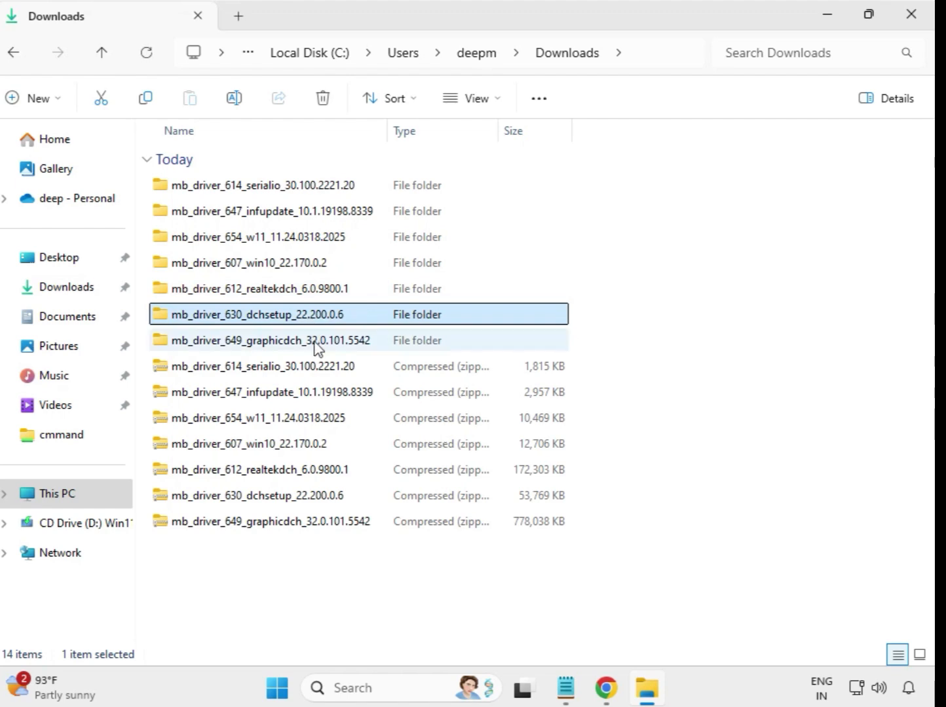
{"action": "left_click", "coordinate": [317, 339]}
{"action": "left_click", "coordinate": [319, 323]}
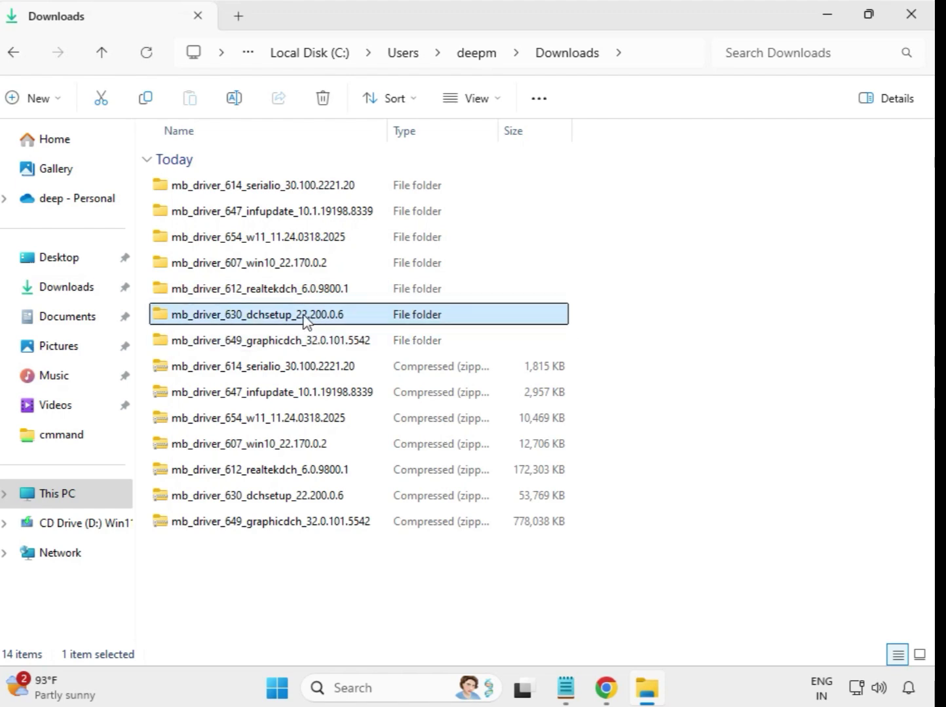
{"action": "double_click", "coordinate": [303, 319]}
{"action": "left_click", "coordinate": [256, 195]}
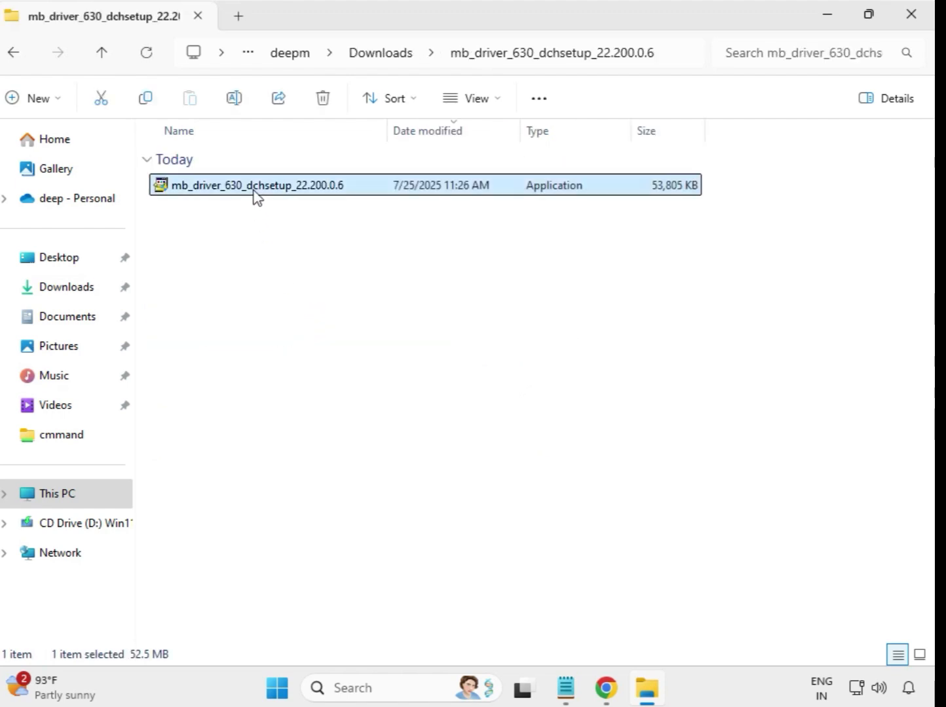
{"action": "right_click", "coordinate": [256, 195]}
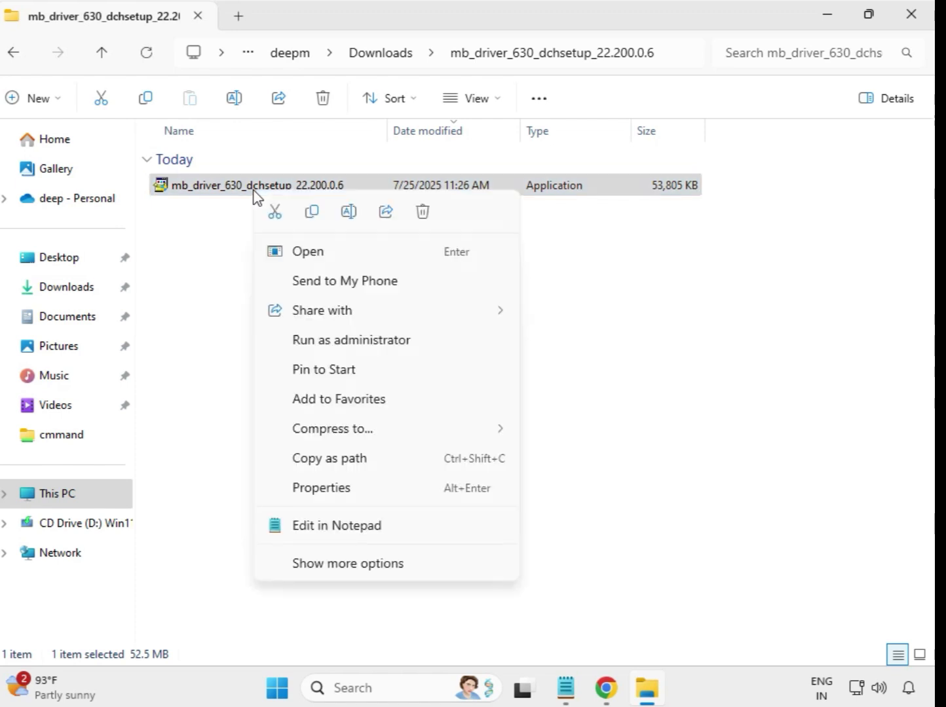
{"action": "left_click", "coordinate": [362, 341]}
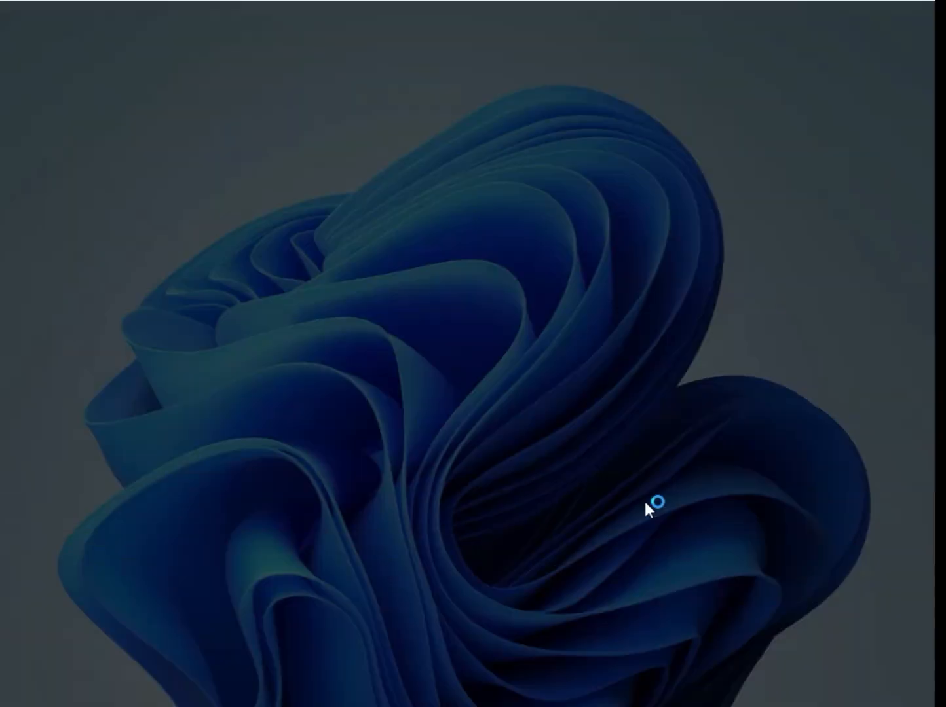
{"action": "left_click", "coordinate": [391, 511]}
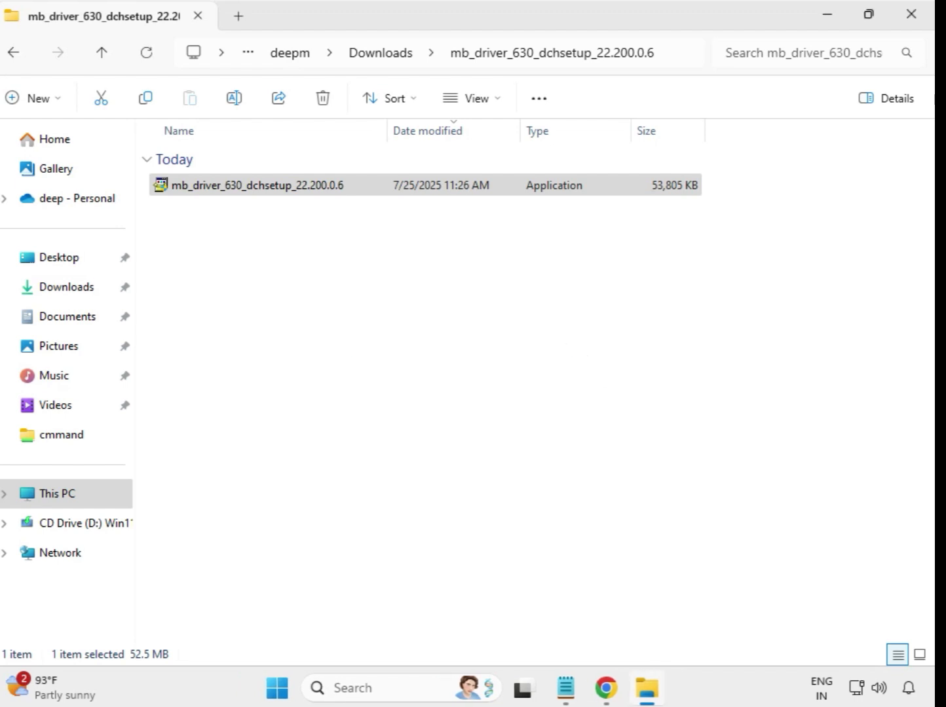
{"action": "left_click", "coordinate": [382, 55]}
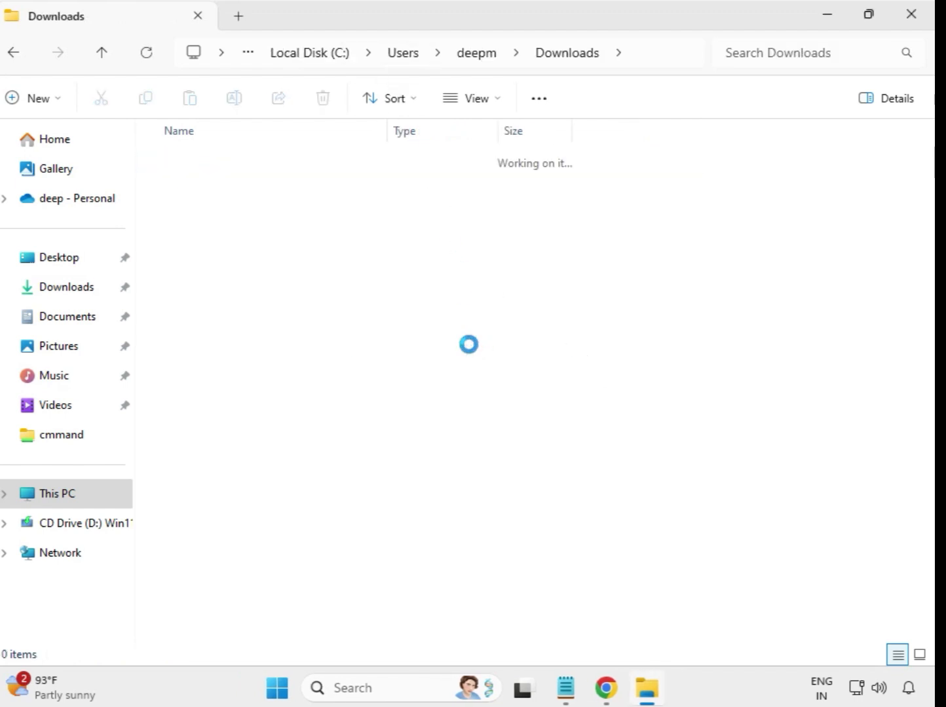
Run the mb_driver_649_graphicdch_32.0.101.5542 installer from its extracted folder as administrator and allow its changes.
{"action": "left_click", "coordinate": [283, 343]}
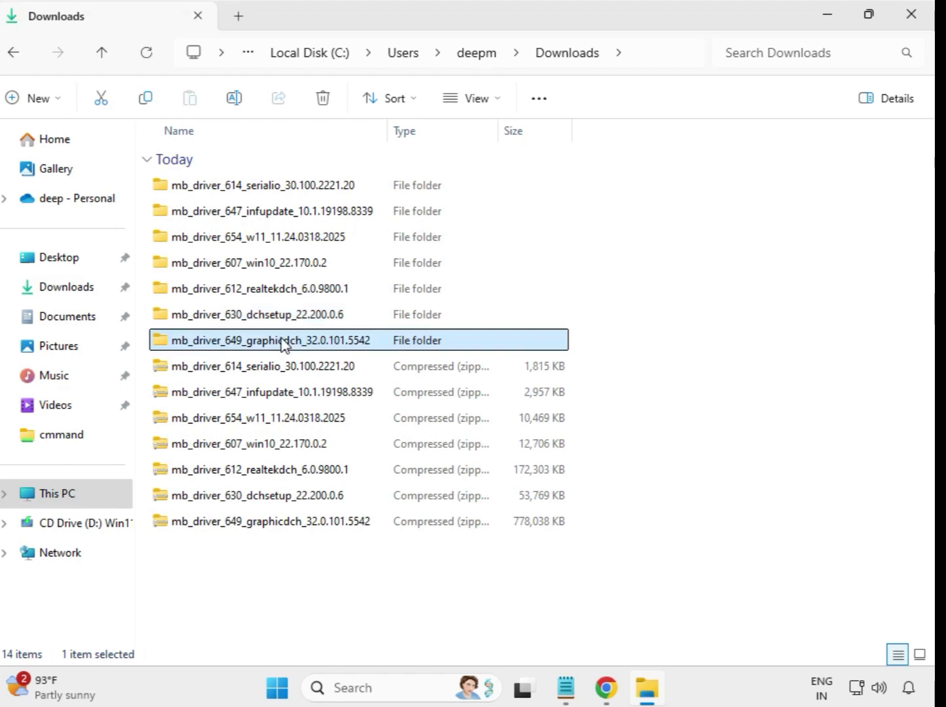
{"action": "double_click", "coordinate": [300, 348]}
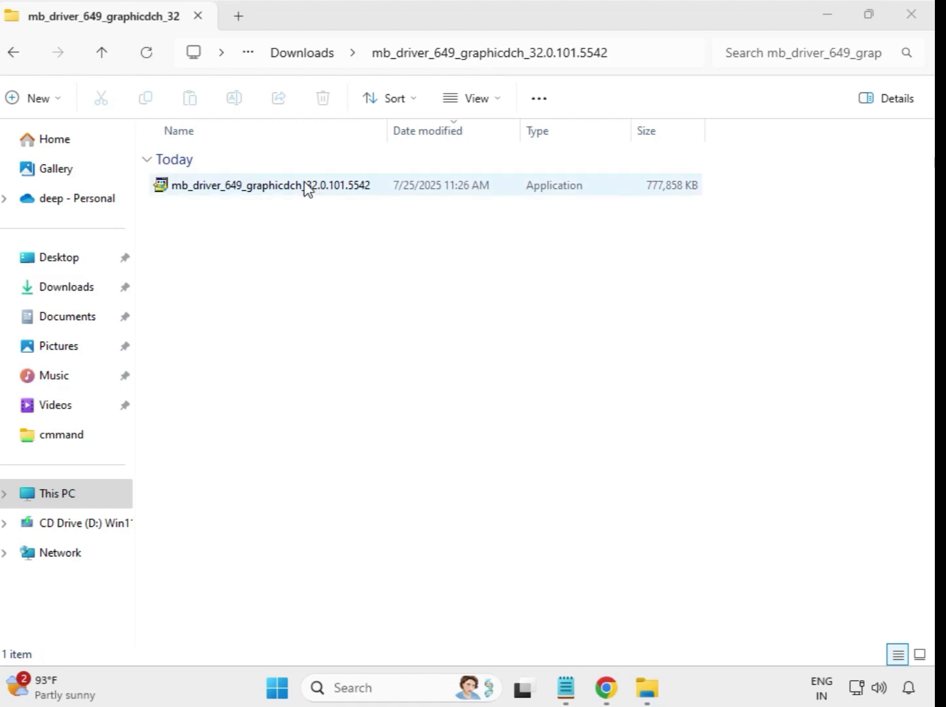
{"action": "left_click", "coordinate": [307, 189]}
{"action": "right_click", "coordinate": [308, 192]}
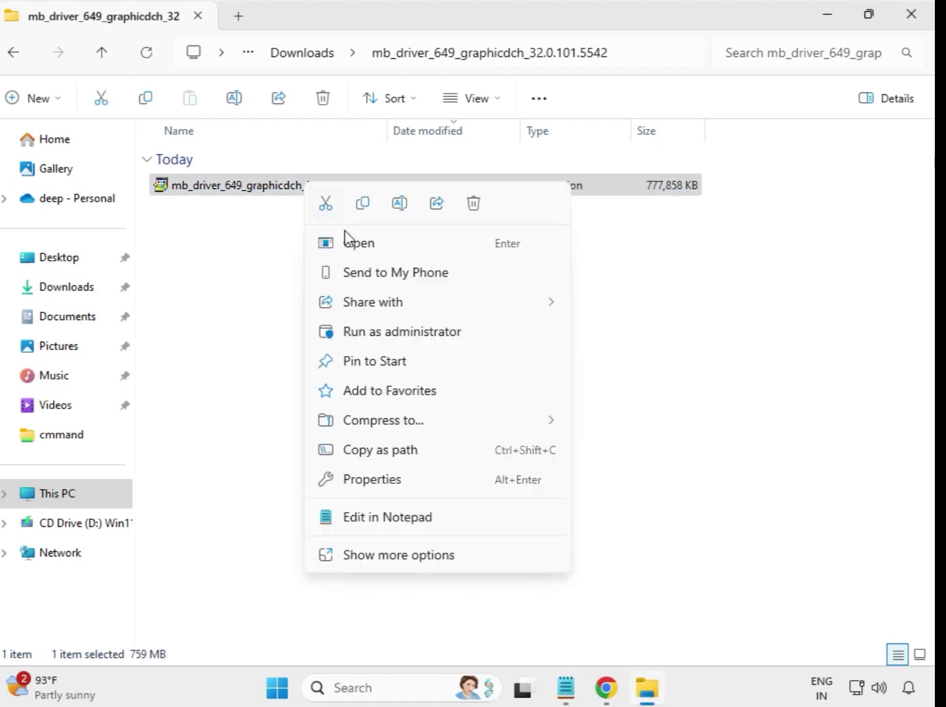
{"action": "left_click", "coordinate": [397, 332]}
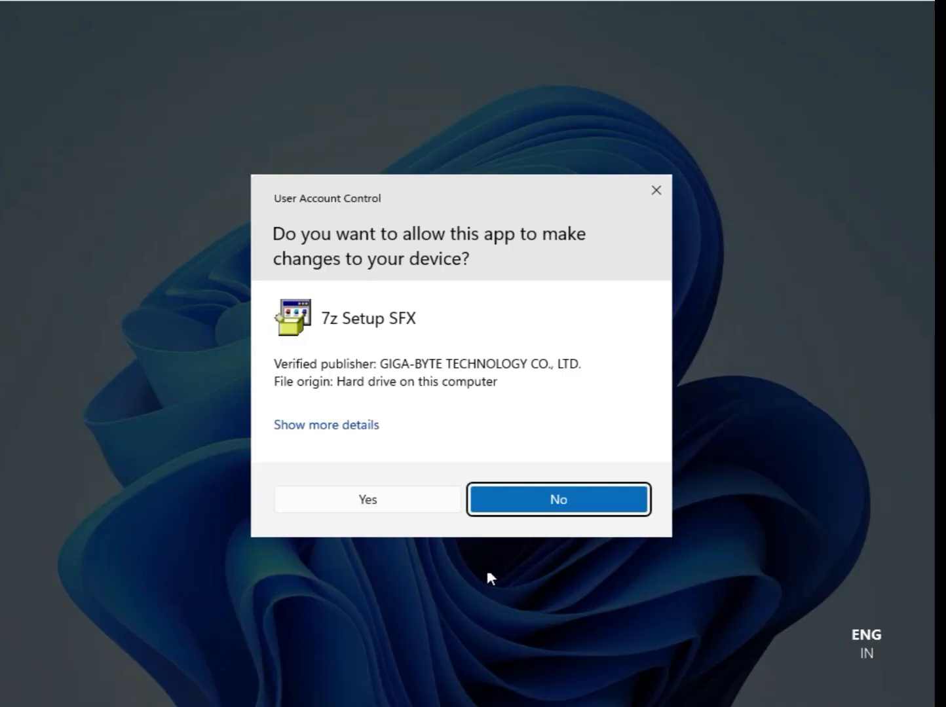
{"action": "left_click", "coordinate": [374, 503]}
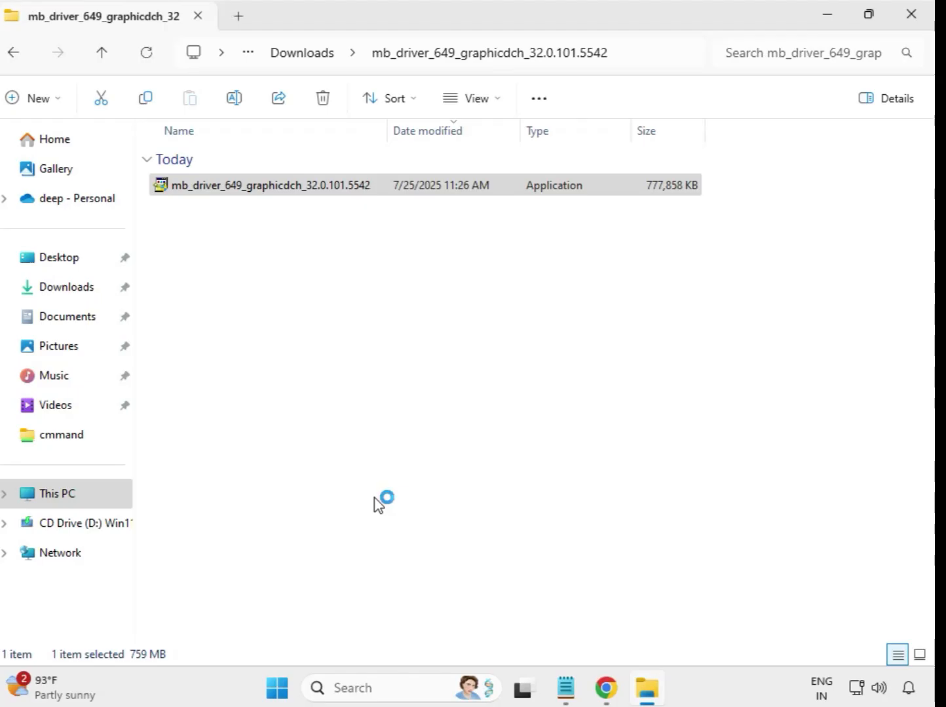